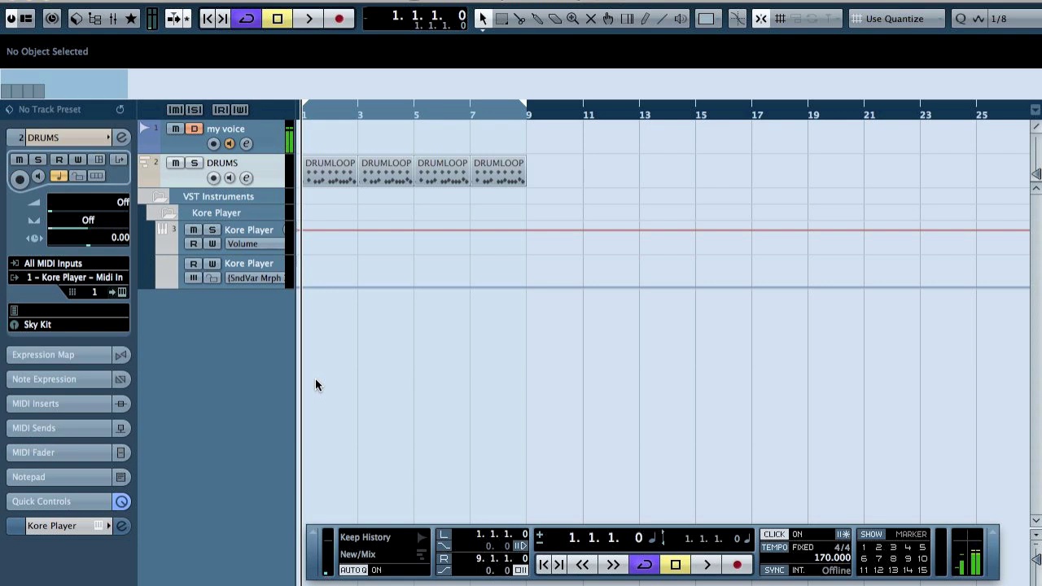
Step: Add four mono input buses in the audio input connections window
key("F4")
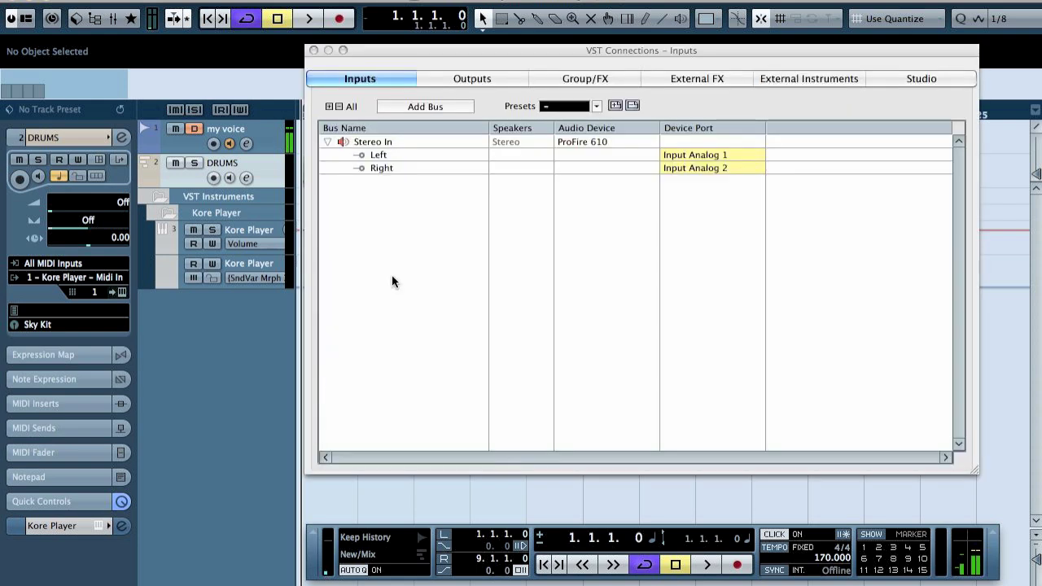
left_click(435, 106)
type("4")
key("Return")
Step: Route all four Mono In buses to Input Analog 1
left_click(710, 193)
left_click(705, 228)
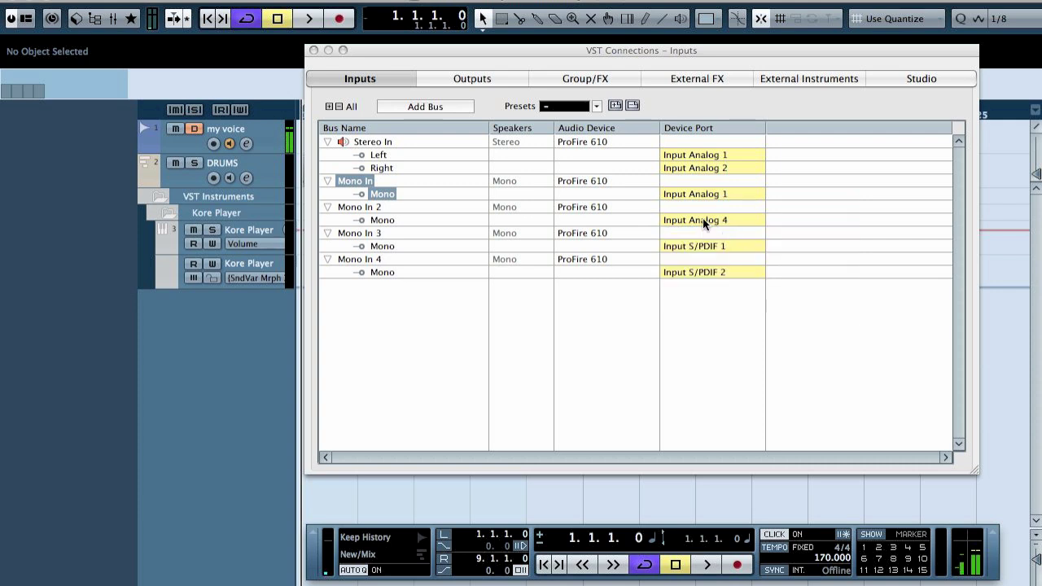
left_click(705, 227)
left_click(710, 253)
left_click(705, 246)
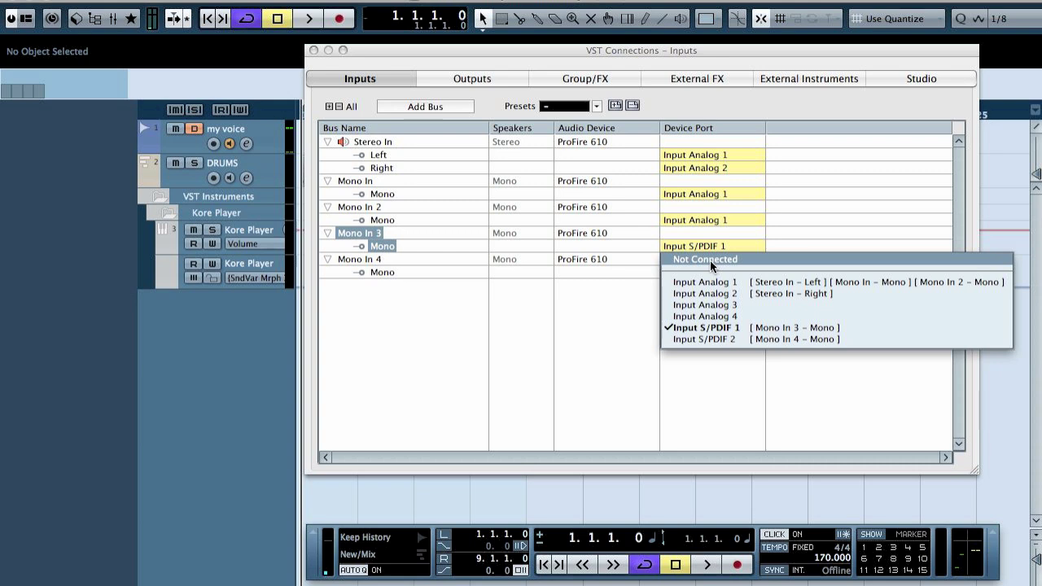
left_click(720, 279)
left_click(701, 273)
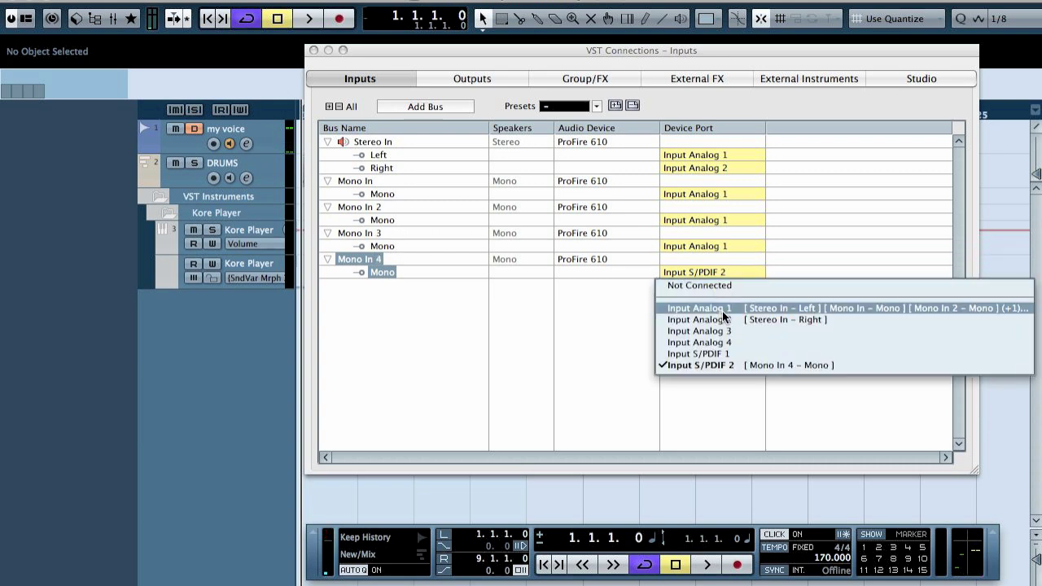
left_click(671, 309)
Step: Rename the four buses DI, BASS AMP, GTR AMP and LEAD AMP
left_click(371, 187)
key("Left")
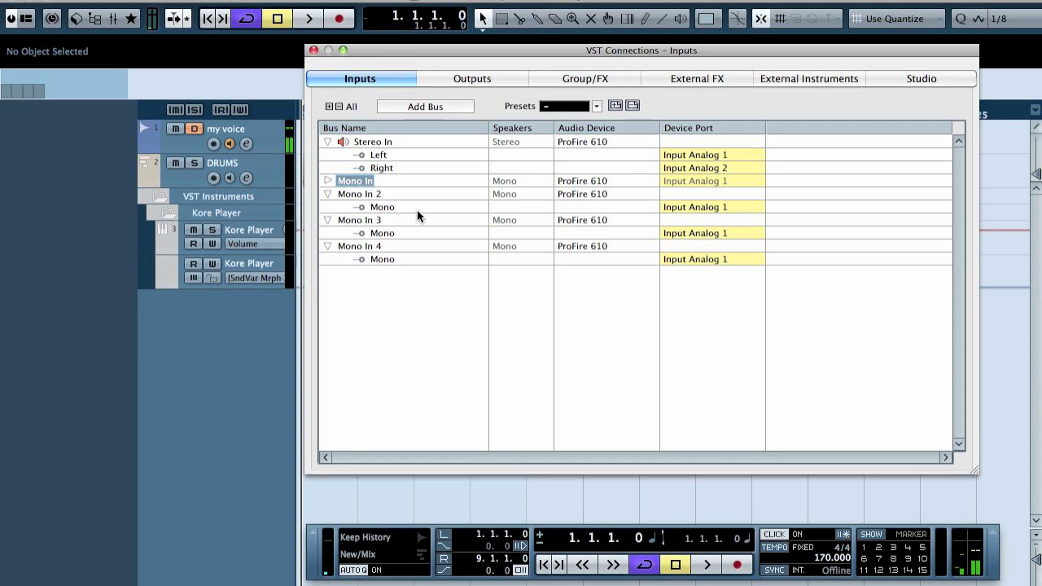
key("Return")
type("DI")
key("Tab")
type("BASS AMP")
key("Tab")
type("GTR AMP")
key("Tab")
type("LEAD AMP")
key("Return")
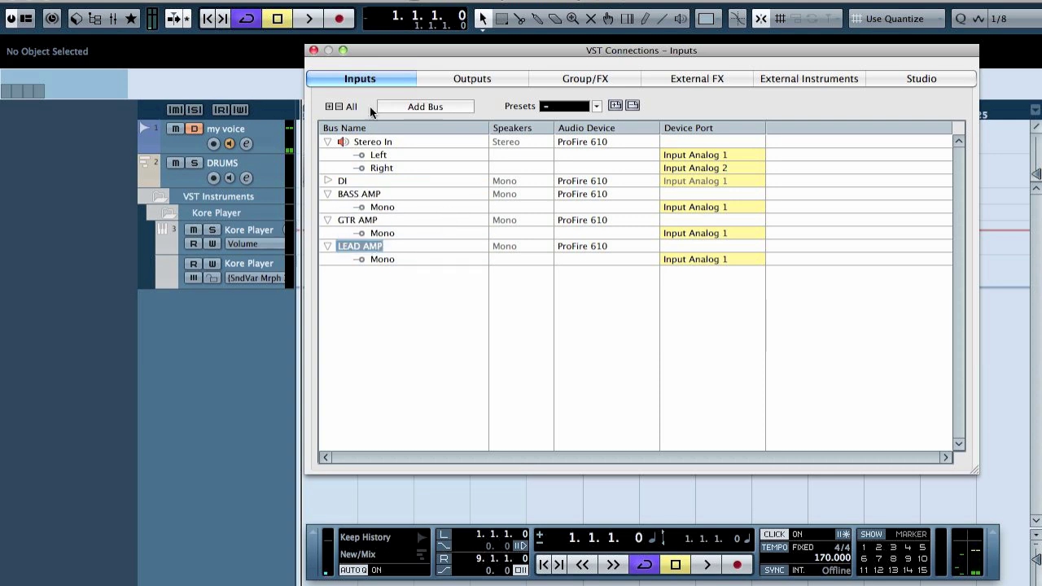
Step: Close VST Connections and open the MixConsole showing insert slots, with BASS AMP selected
left_click(313, 50)
left_click(114, 18)
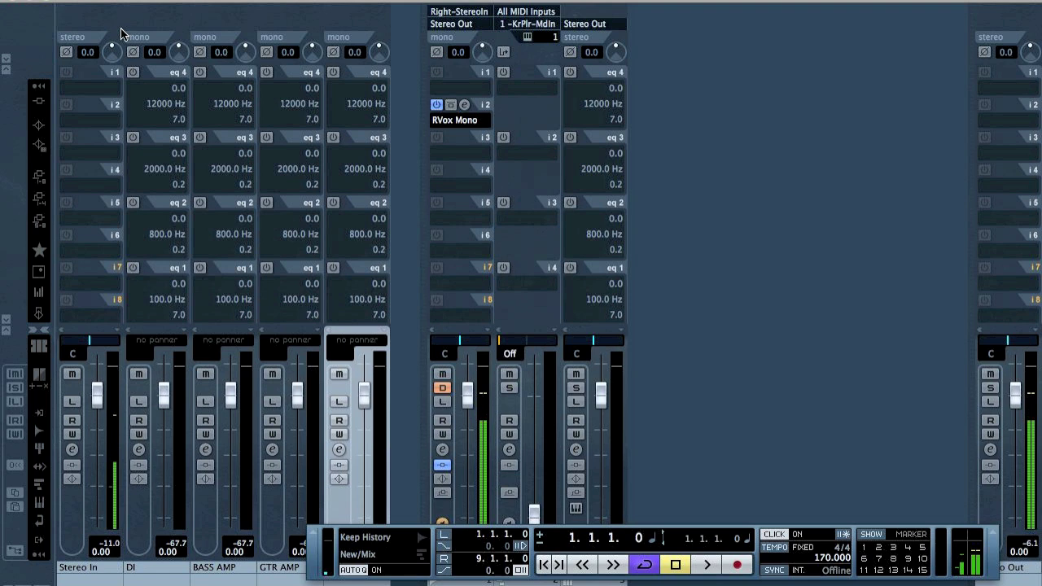
left_click(39, 171)
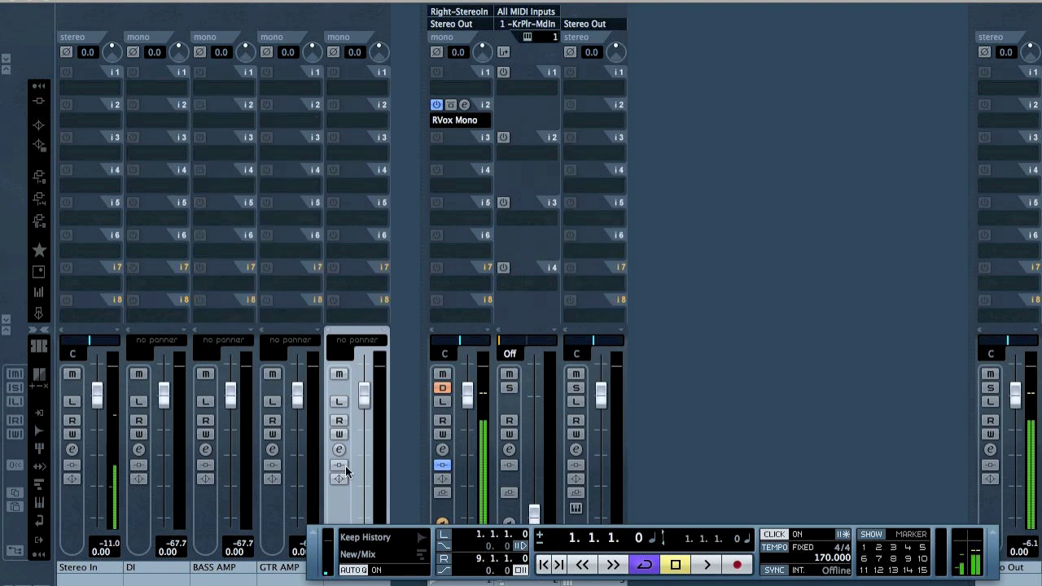
left_click(312, 528)
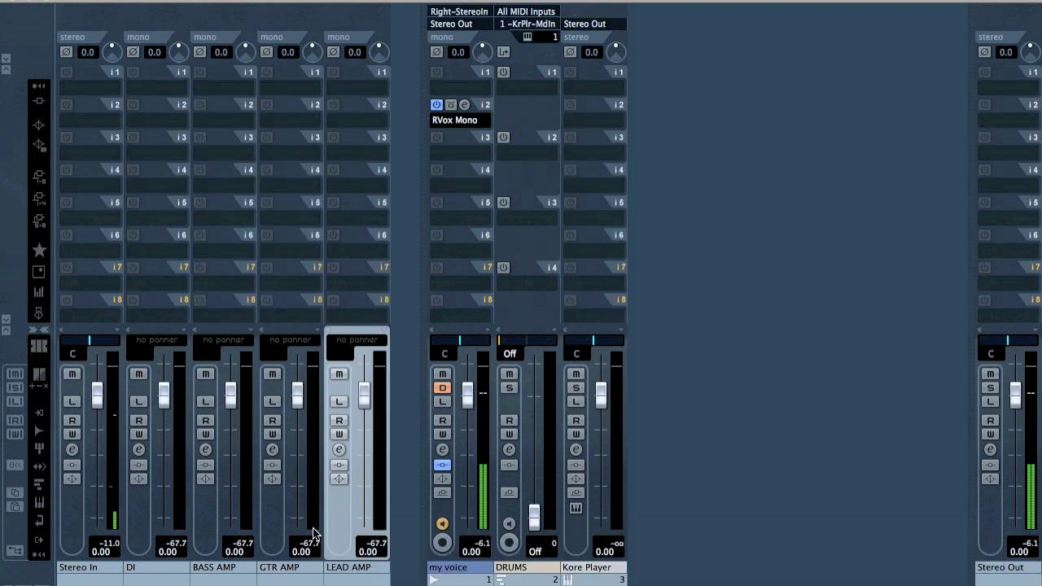
left_click(152, 565)
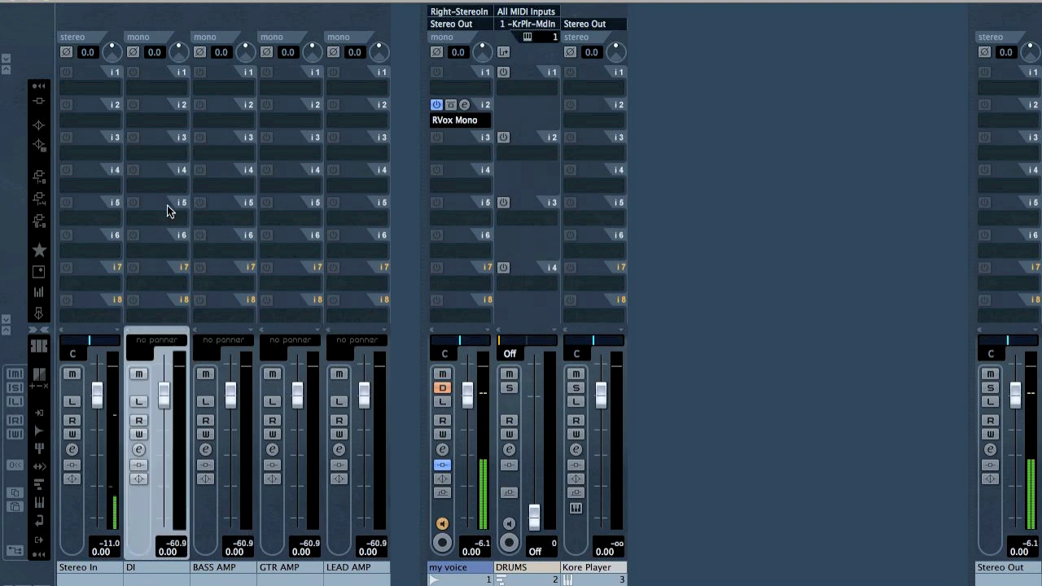
left_click(236, 400)
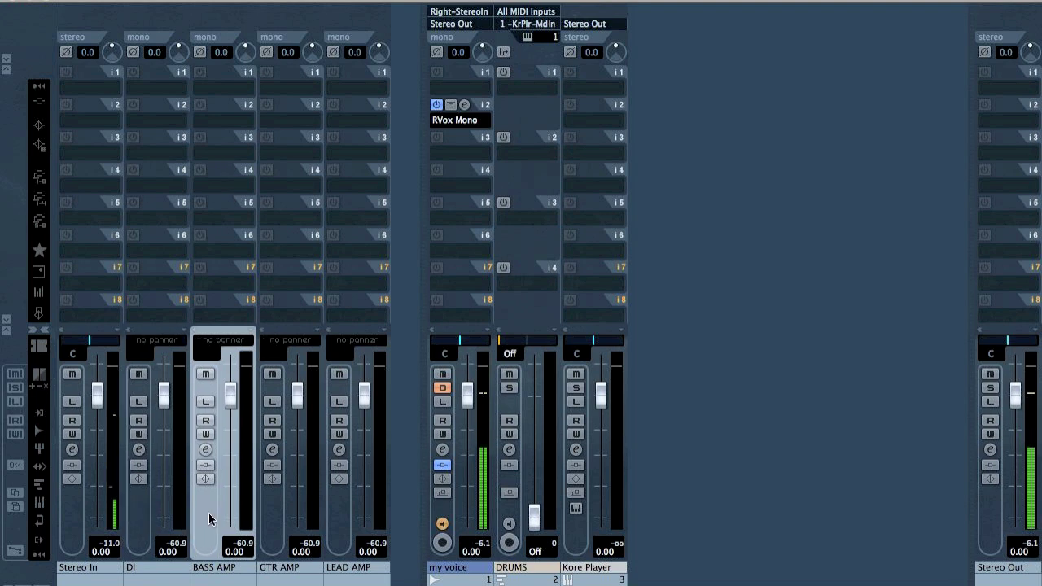
Step: Load Guitar > POD Farm as an insert on the BASS AMP channel
left_click(217, 155)
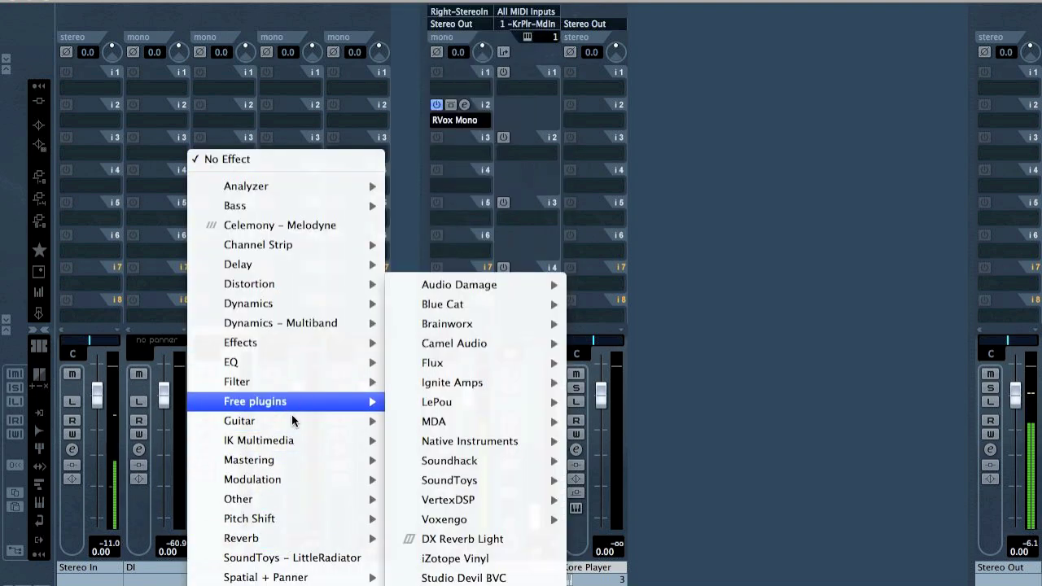
mouse_move(293, 420)
left_click(491, 518)
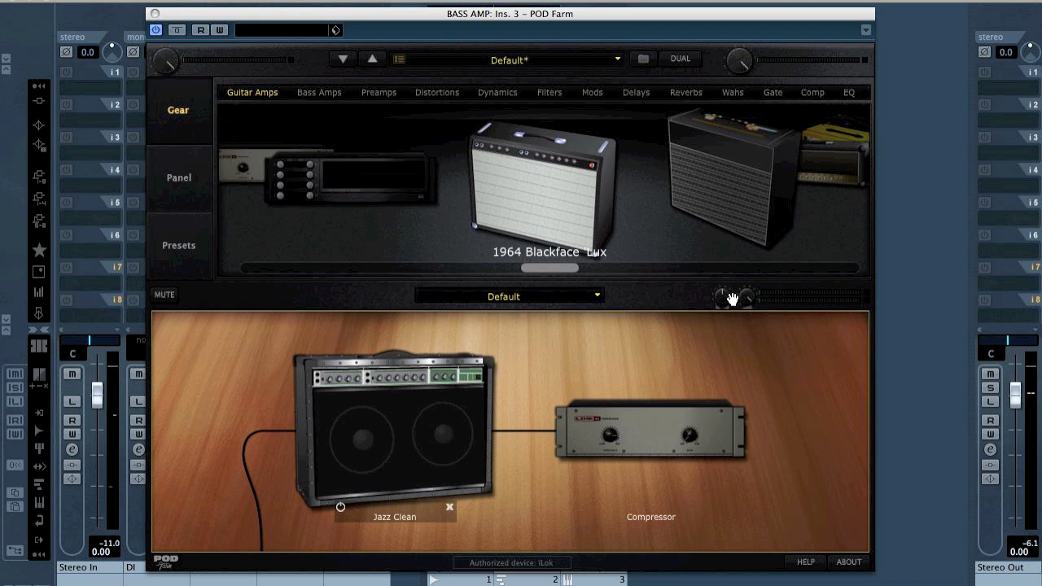
Step: Load the Skate Park tone from Recent Tones and remove its Brite Room stage
left_click(181, 241)
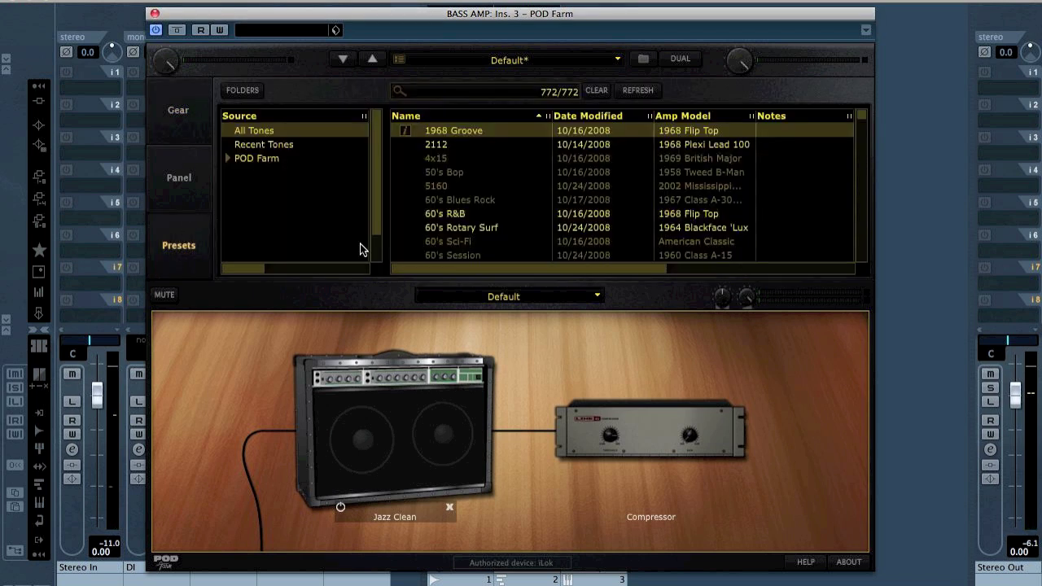
left_click(284, 148)
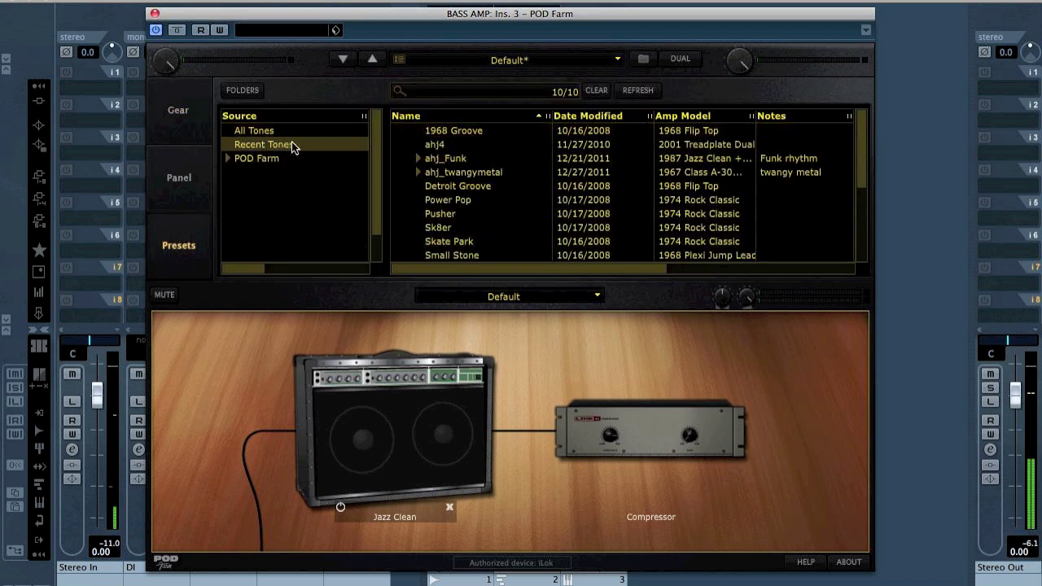
left_click(468, 242)
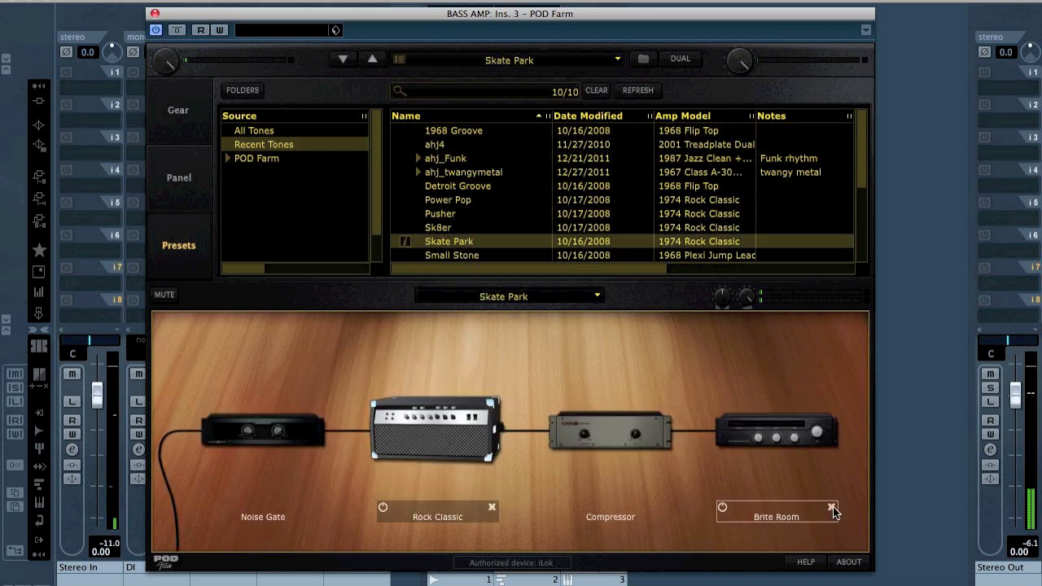
left_click(831, 508)
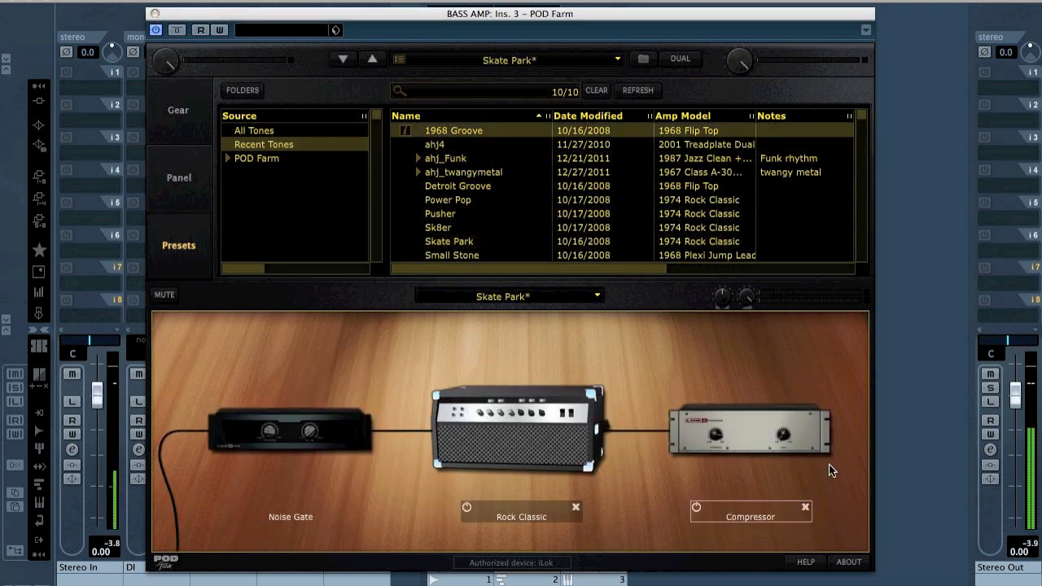
Step: Load POD Farm as an insert on the GTR AMP channel
left_click(154, 13)
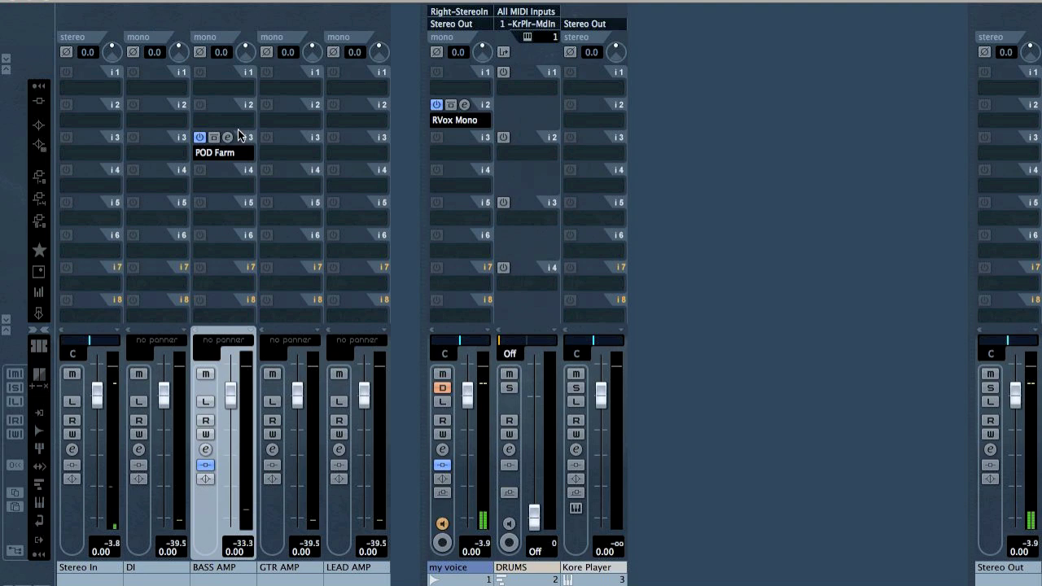
left_click(284, 154)
mouse_move(361, 421)
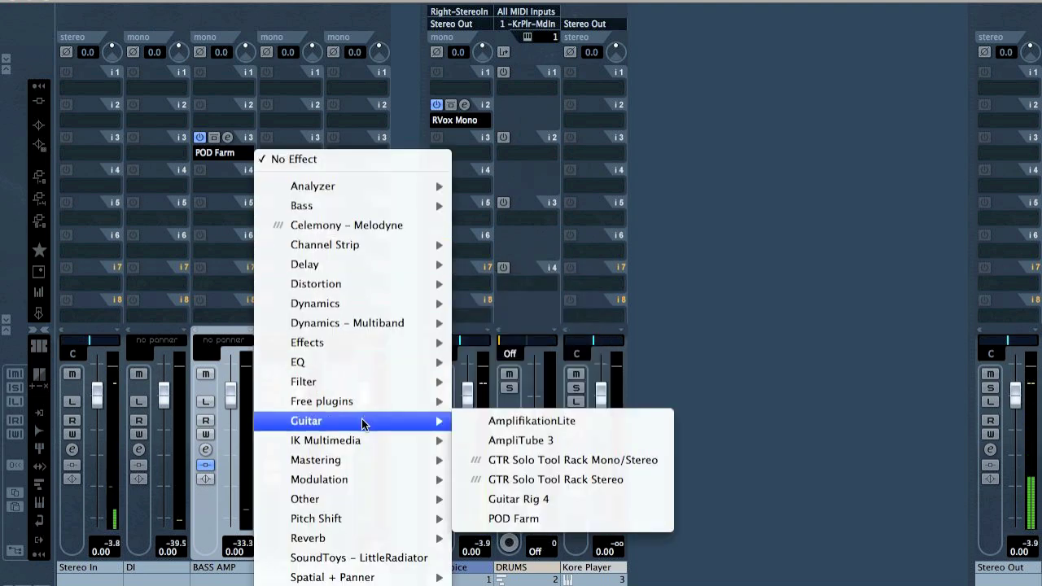
left_click(541, 520)
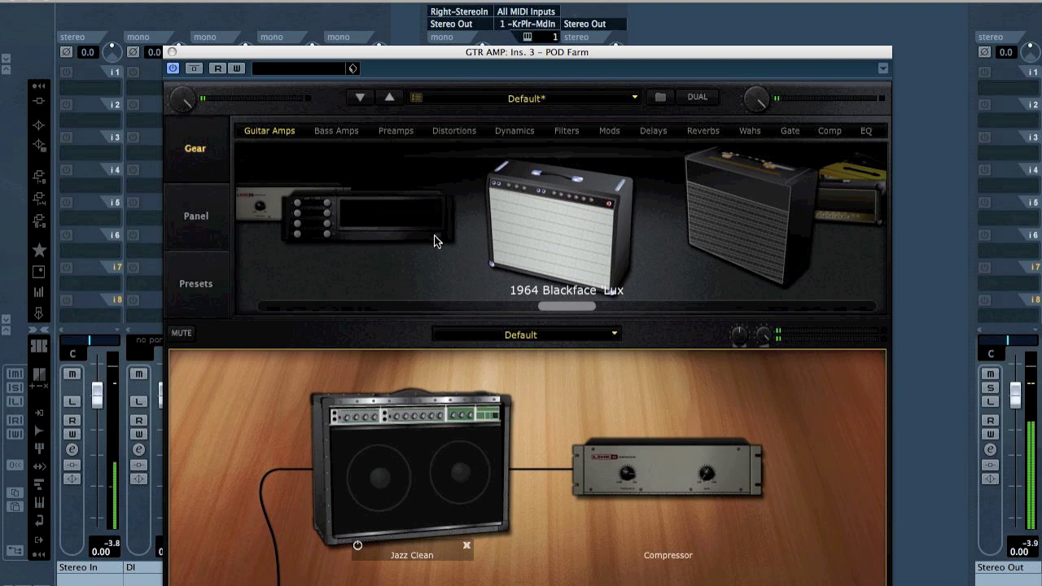
Step: Switch the amp to Treadplate Dual and place a Noise Gate before it
double_click(445, 386)
left_click(543, 132)
left_click(533, 379)
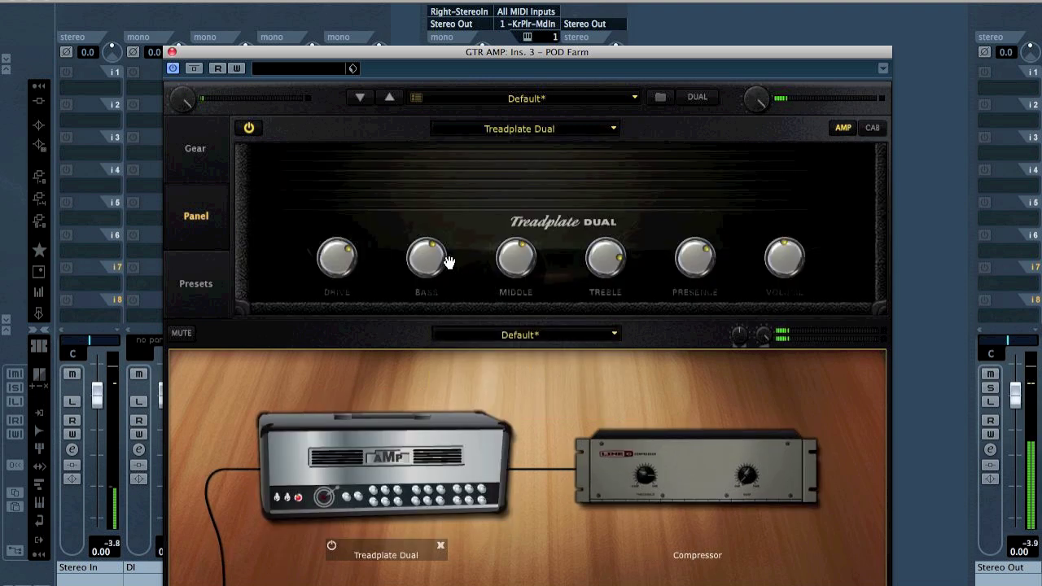
left_click(174, 155)
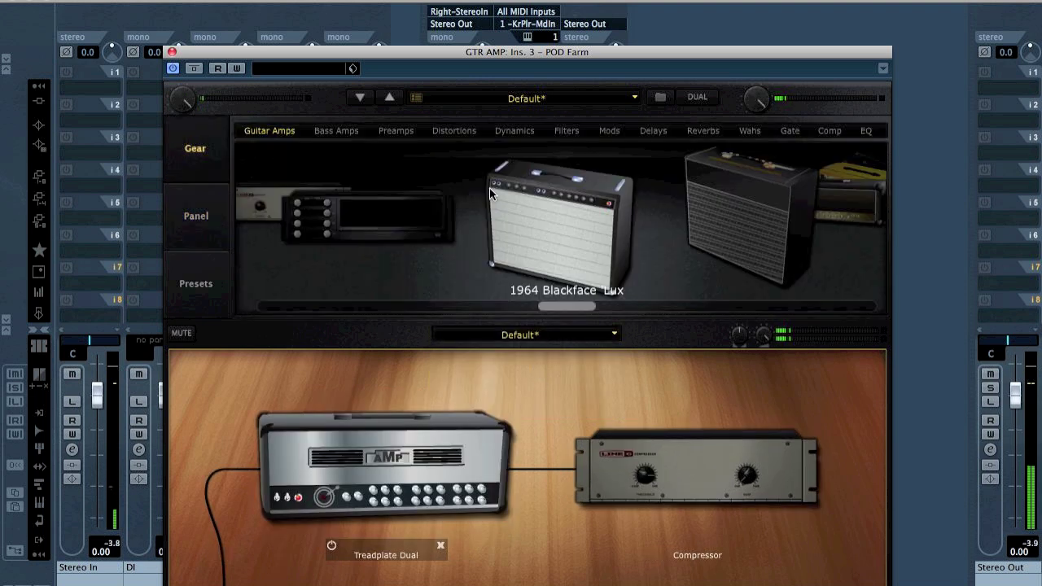
left_click(791, 131)
left_click_drag(496, 241, 245, 456)
left_click(317, 480)
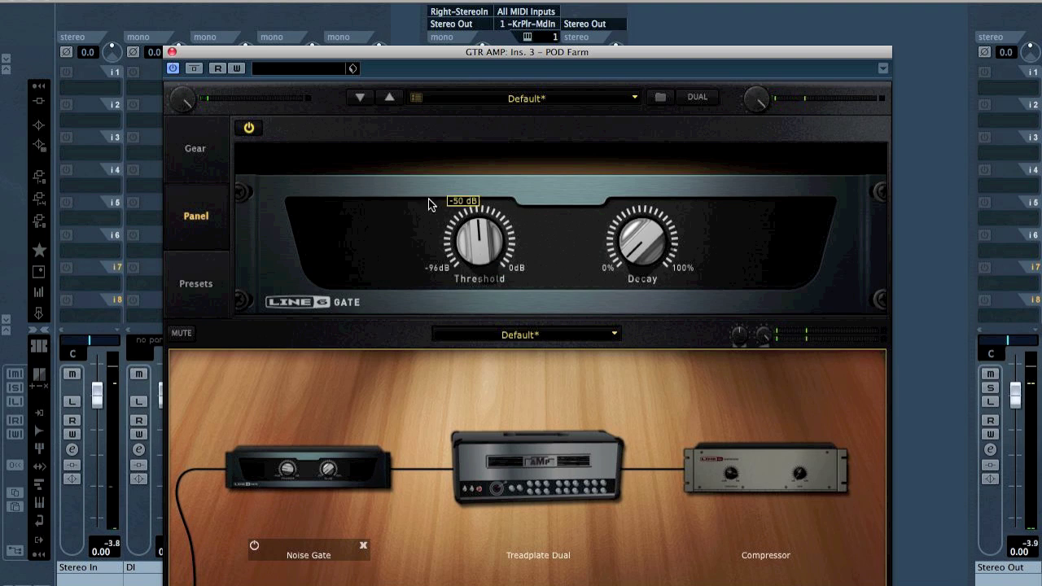
Step: Put POD Farm on the LEAD AMP channel and open the plugin
left_click(172, 51)
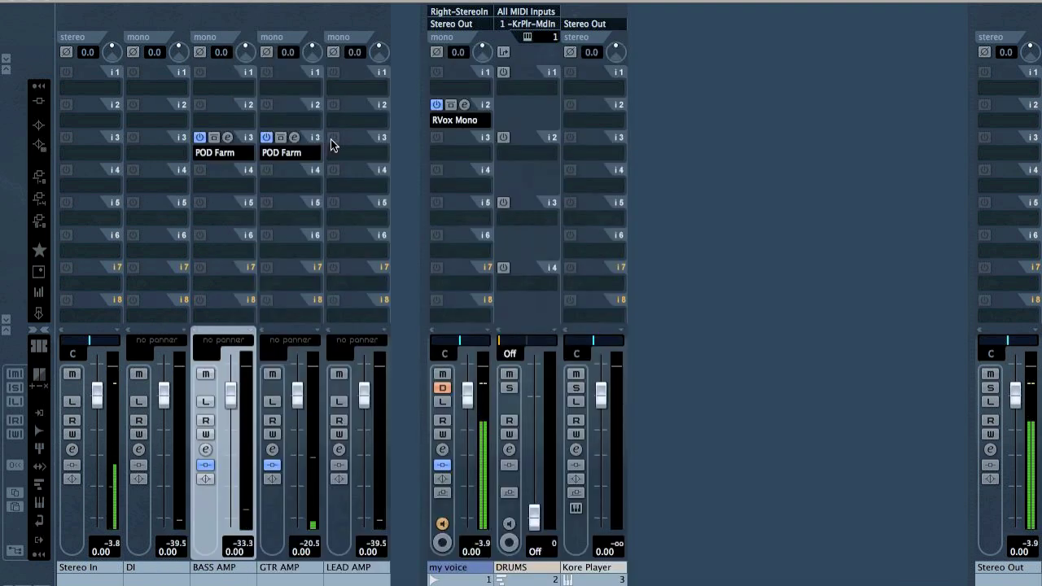
left_click_drag(314, 141, 362, 138)
left_click(362, 139)
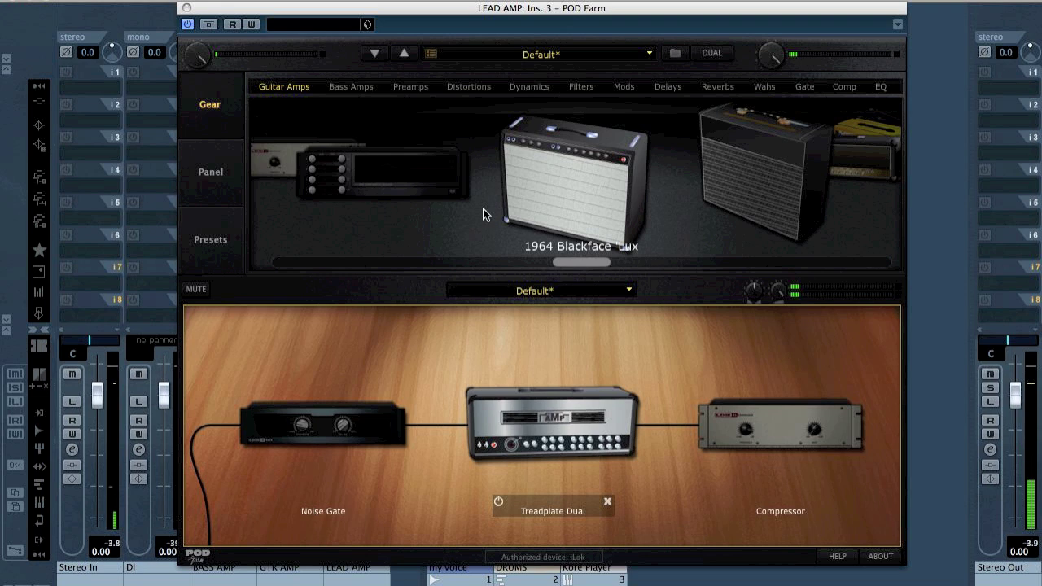
Step: Add Analog Delay w/Modulation at the chain's end, then close POD Farm and the MixConsole
left_click(667, 87)
left_click_drag(597, 207, 888, 438)
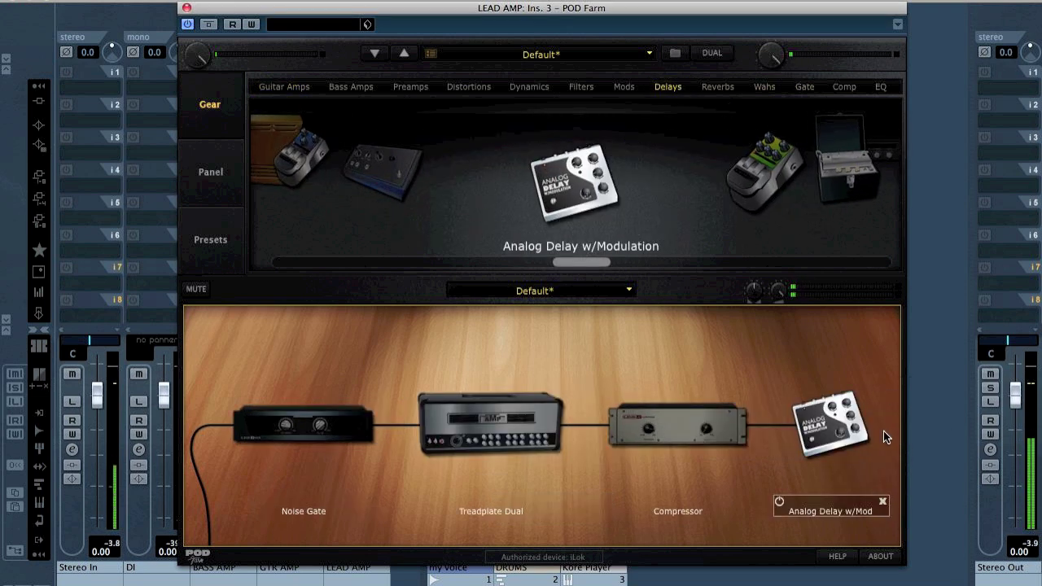
left_click(187, 9)
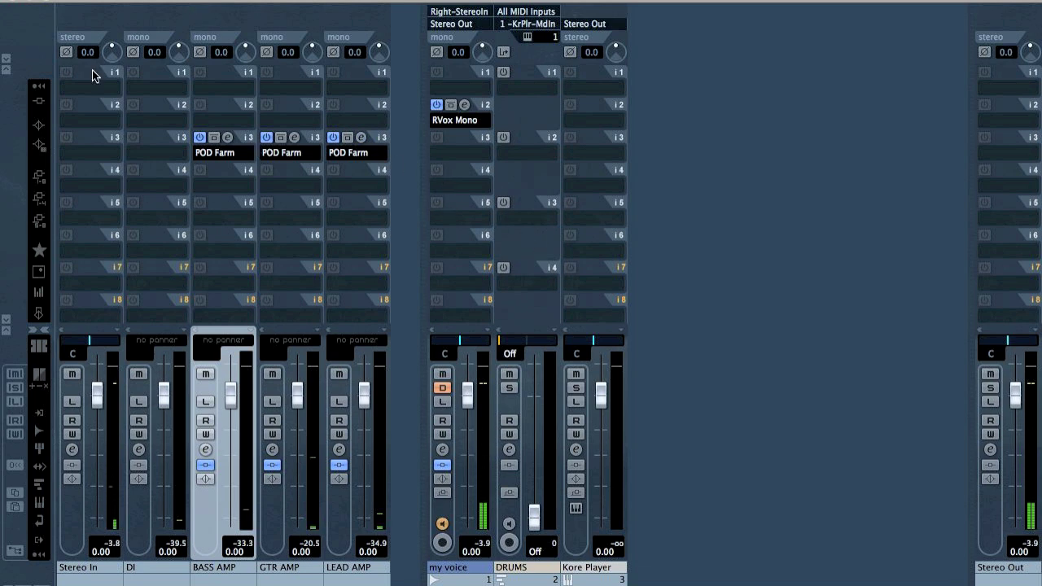
left_click(15, 3)
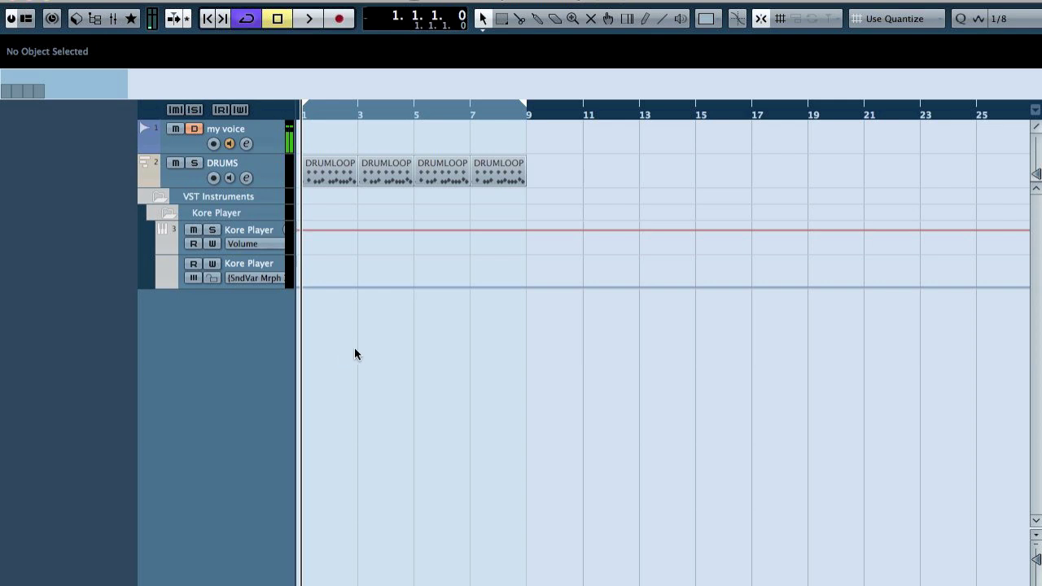
Step: Bring up the Add Audio Track dialog from the empty track list area
double_click(248, 355)
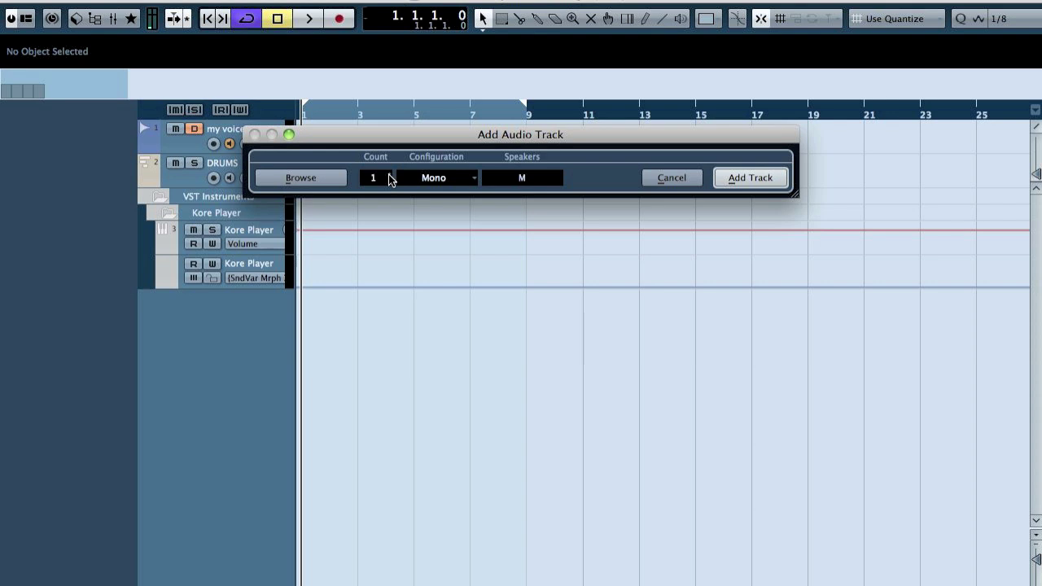
Step: Create the new audio tracks and name the first two BASS DI and BASS AMP
left_click(730, 186)
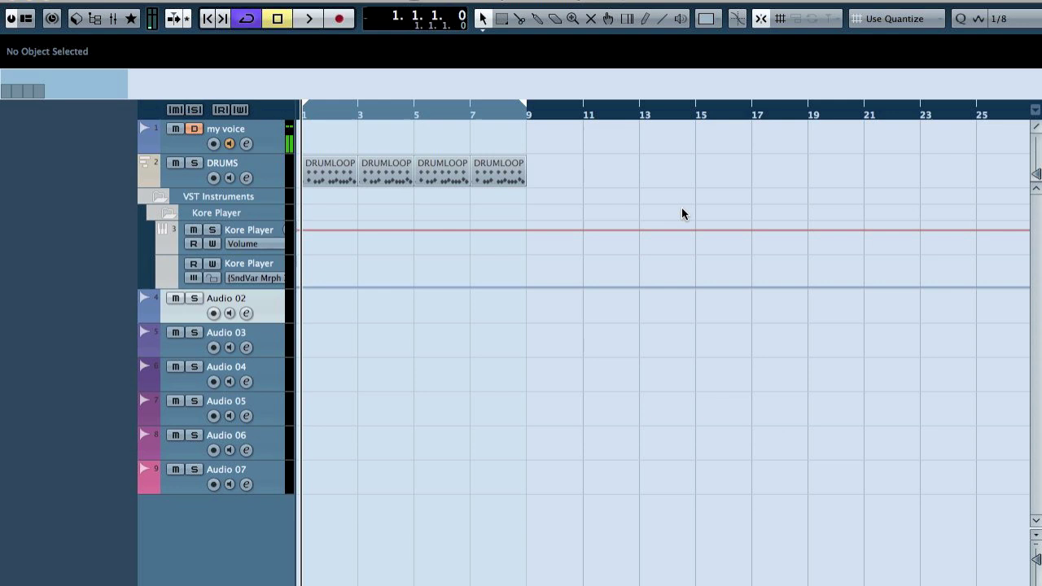
double_click(237, 299)
type("BASS DI")
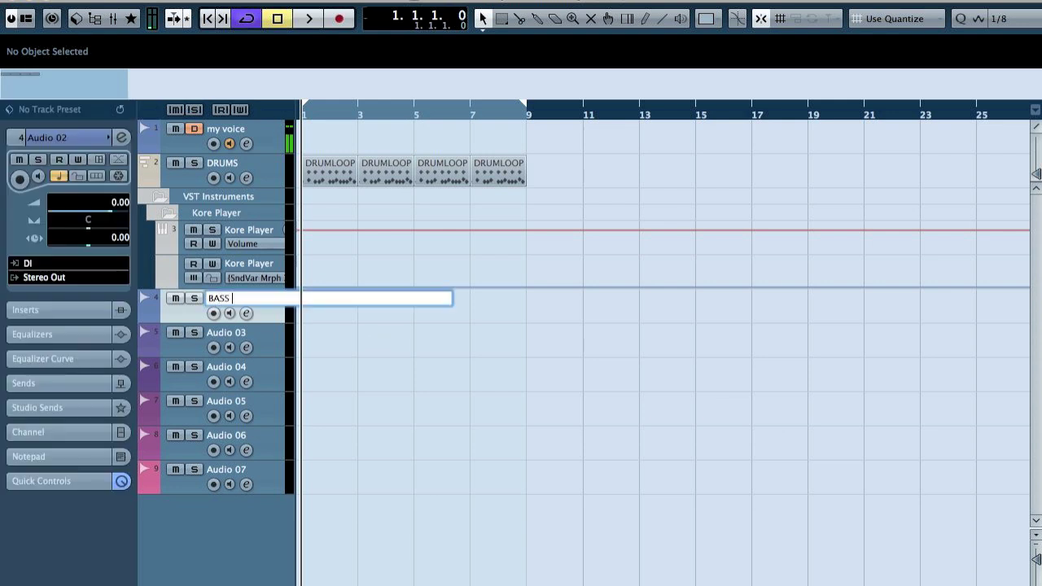
key("Tab")
type("BASS AMP")
key("Tab")
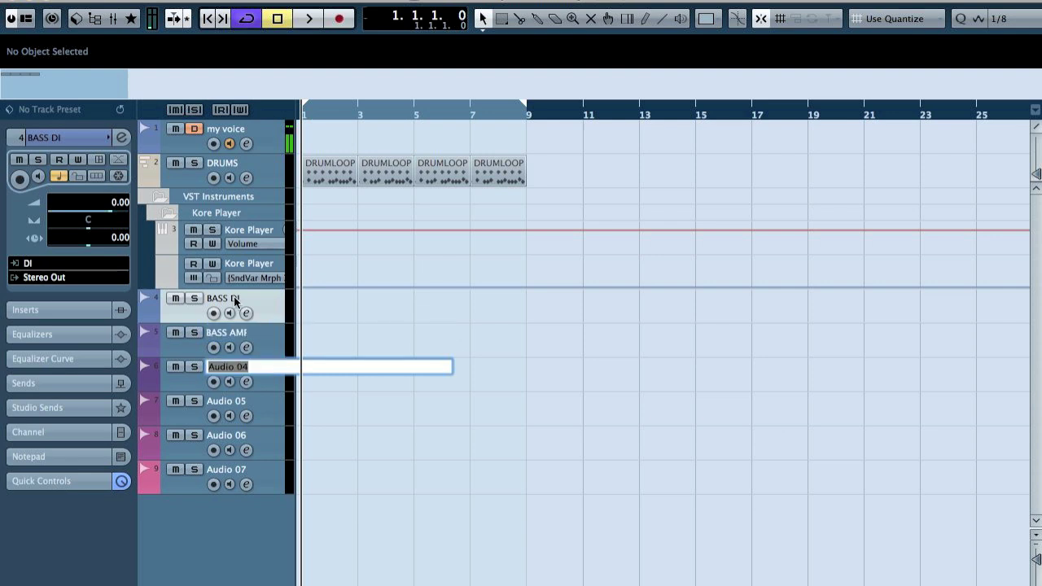
Step: Name the next four tracks GTR 1 DI, GTR I AMP, GTR 2 DI and GTR 2 AMP
type("CTR 1 DI")
key("Tab")
type("G")
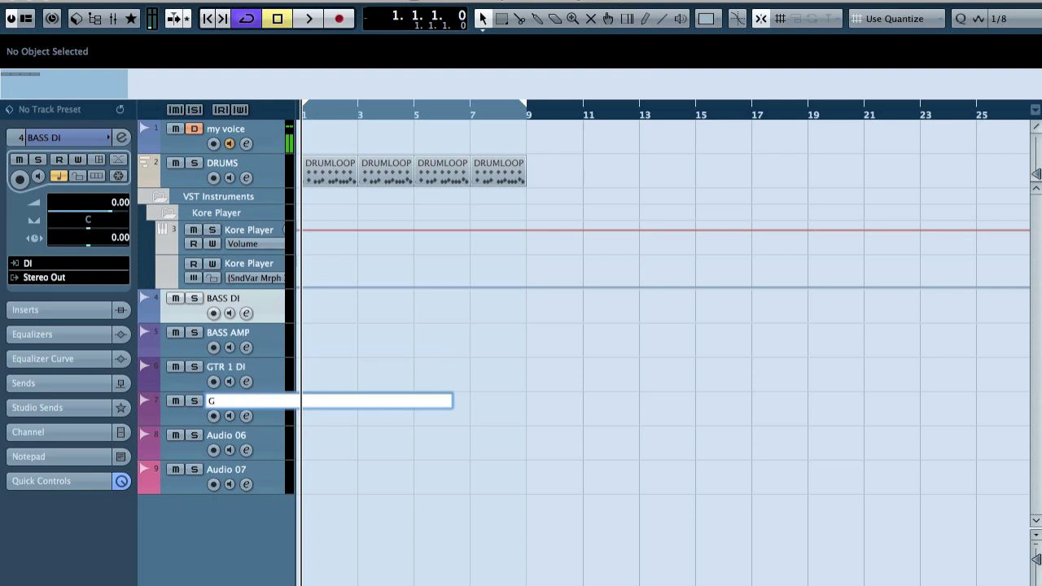
type("TR I AMP")
key("Tab")
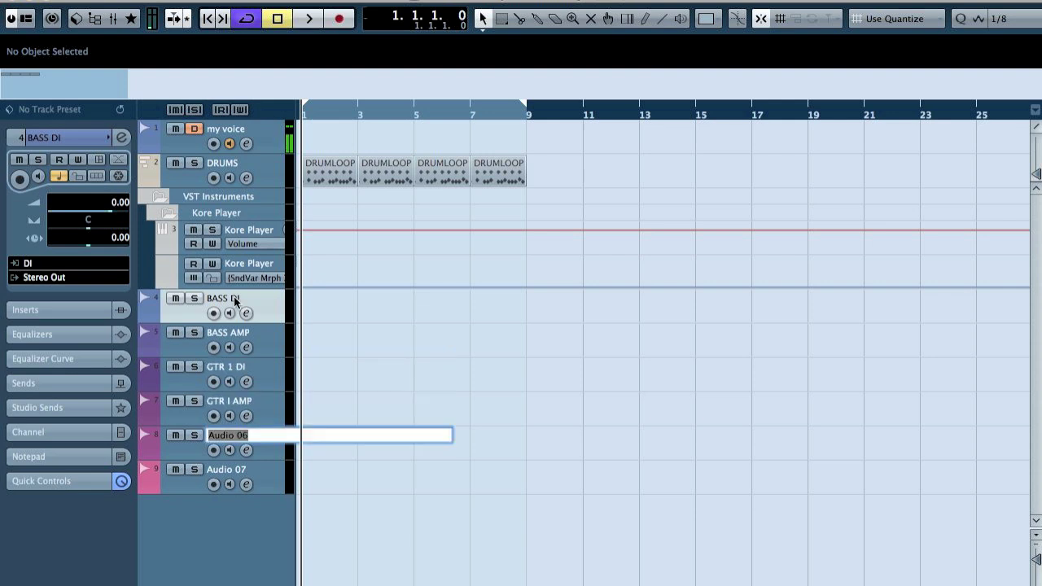
type("GTR 2 DI")
key("Tab")
type("G")
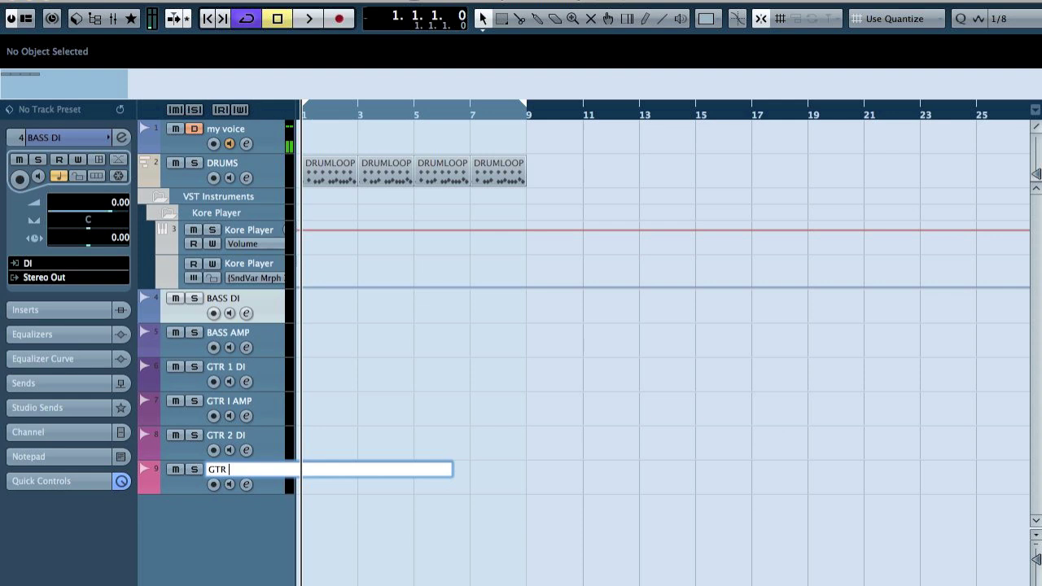
type("TR 2 AMP")
key("Return")
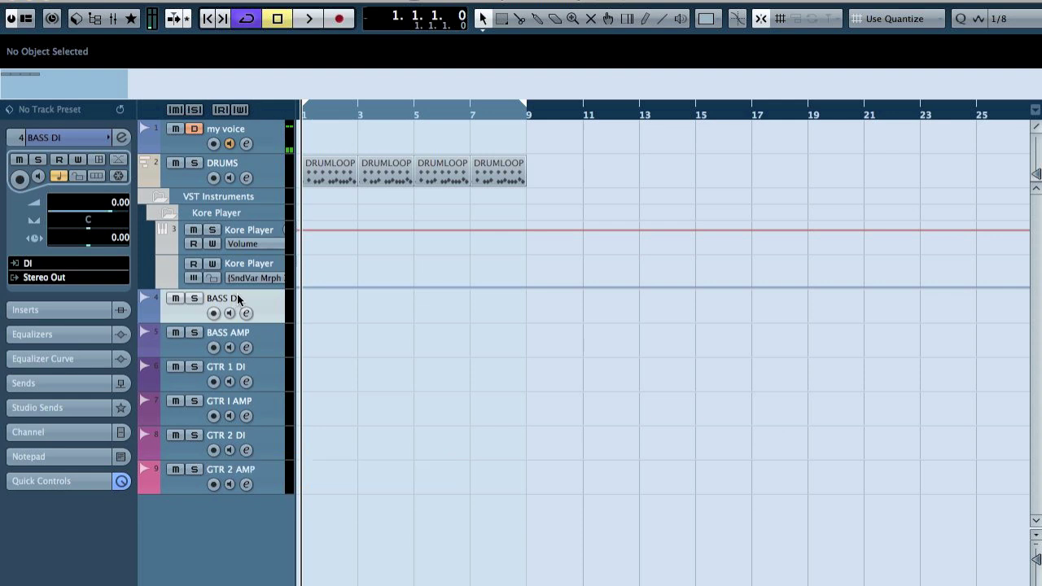
Step: Add two more audio tracks below GTR 2 AMP
left_click(280, 474)
key("ctrl+t")
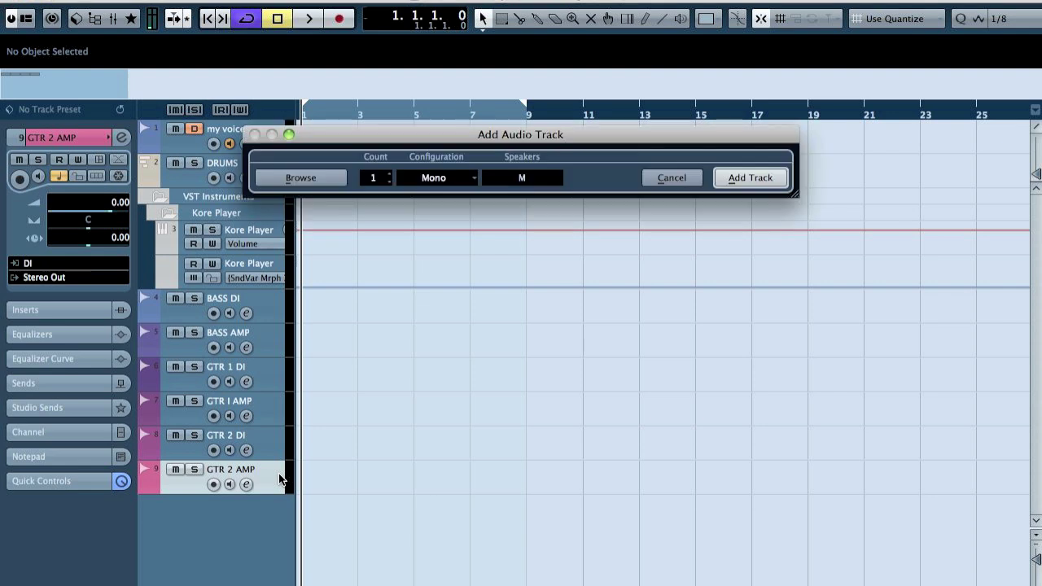
left_click(390, 174)
left_click(739, 181)
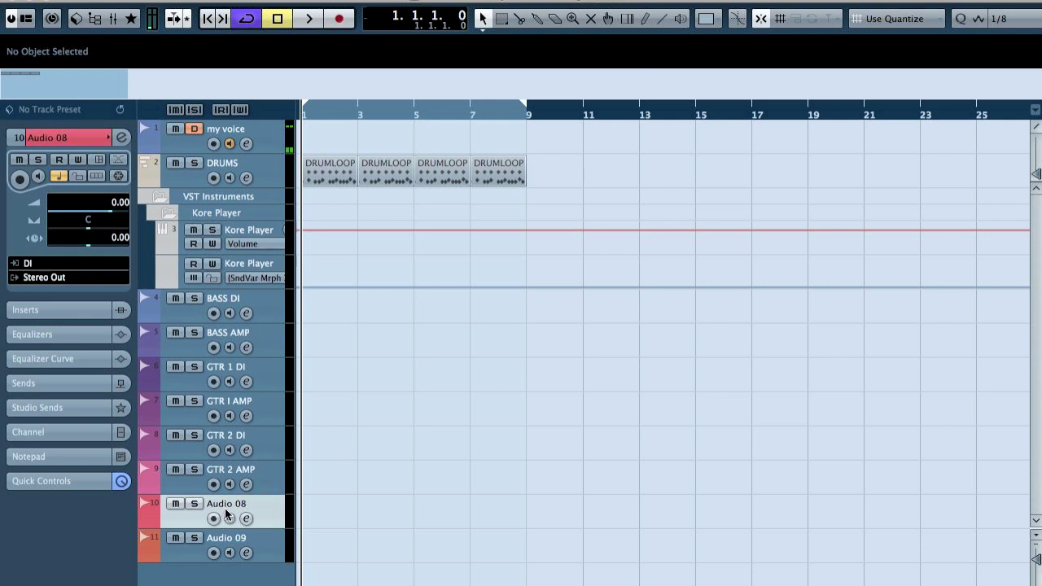
Step: Name the two new tracks LEAD DI and LEAD AMP
double_click(226, 508)
type("LEAD DI")
key("Tab")
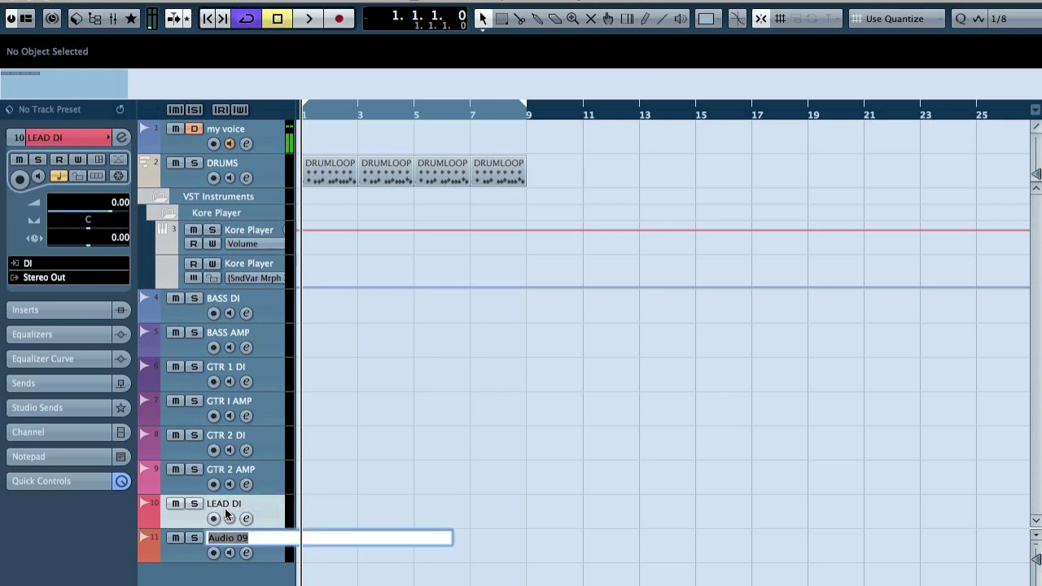
type("DEA")
key("BackSpace")
key("BackSpace")
type("LEAD AMP")
key("Return")
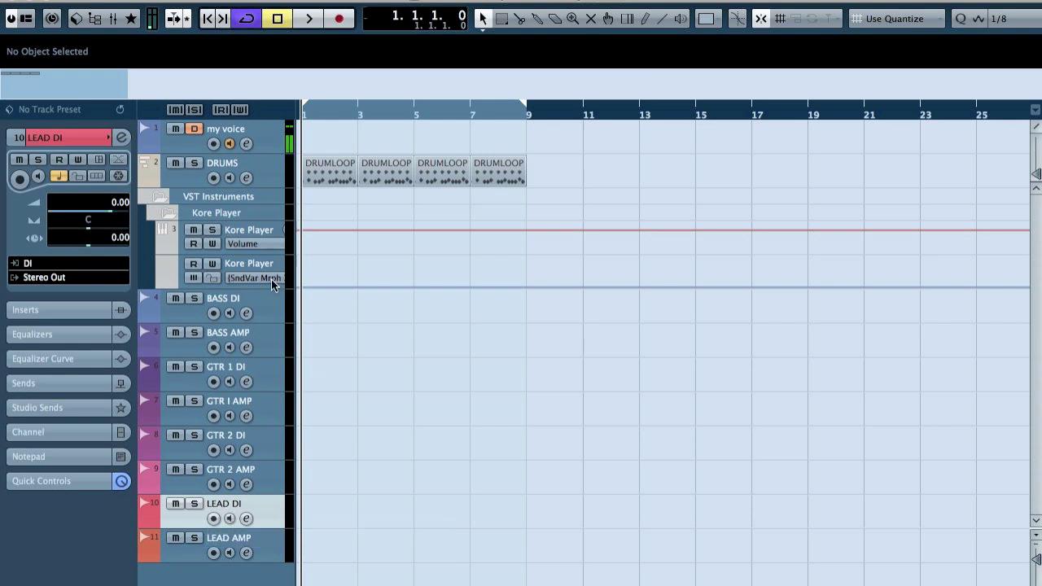
Step: Set BASS AMP's input to the BASS AMP bus and GTR I AMP's input to GTR AMP
left_click(263, 301)
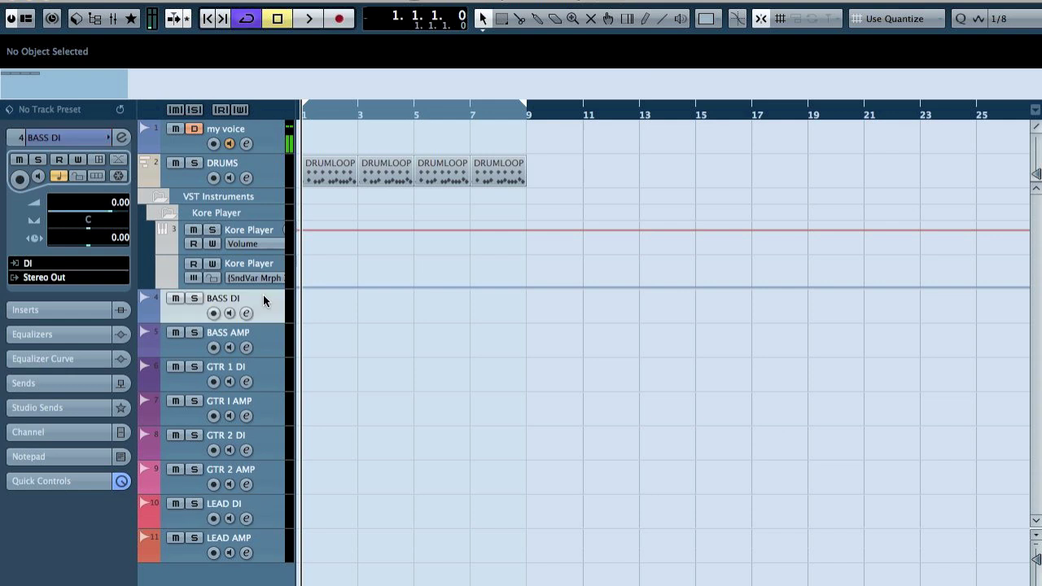
left_click(268, 336)
left_click(65, 265)
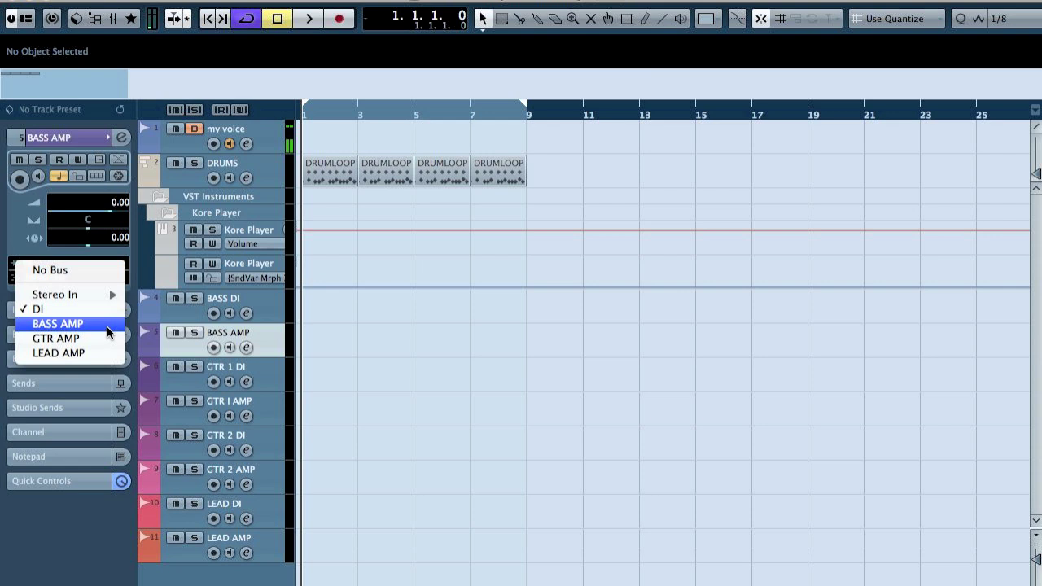
left_click(108, 330)
left_click(248, 403)
left_click(88, 277)
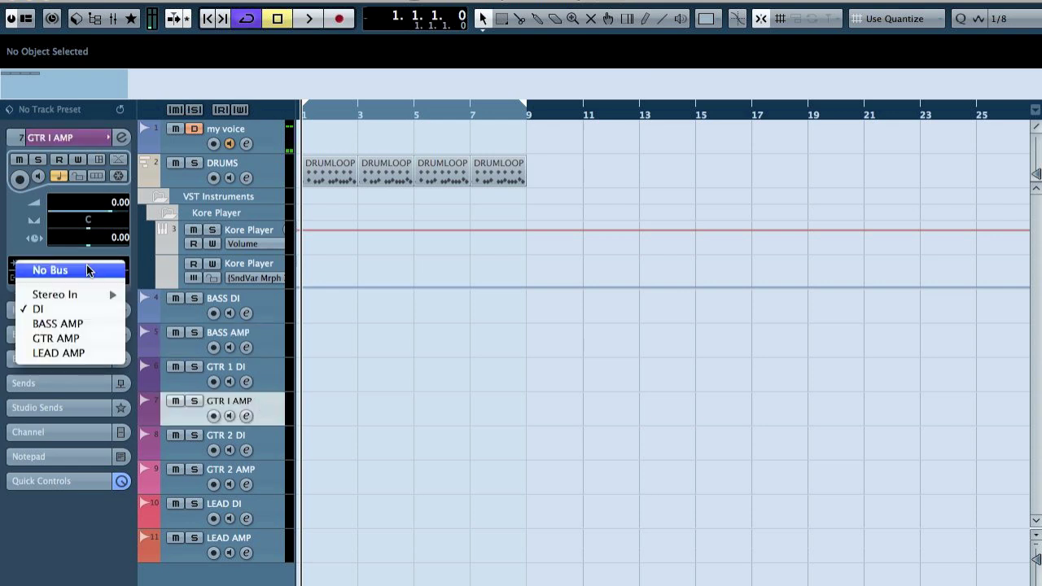
left_click(88, 338)
Step: Set GTR 2 AMP's input to GTR AMP and LEAD AMP's input to LEAD AMP
left_click(265, 480)
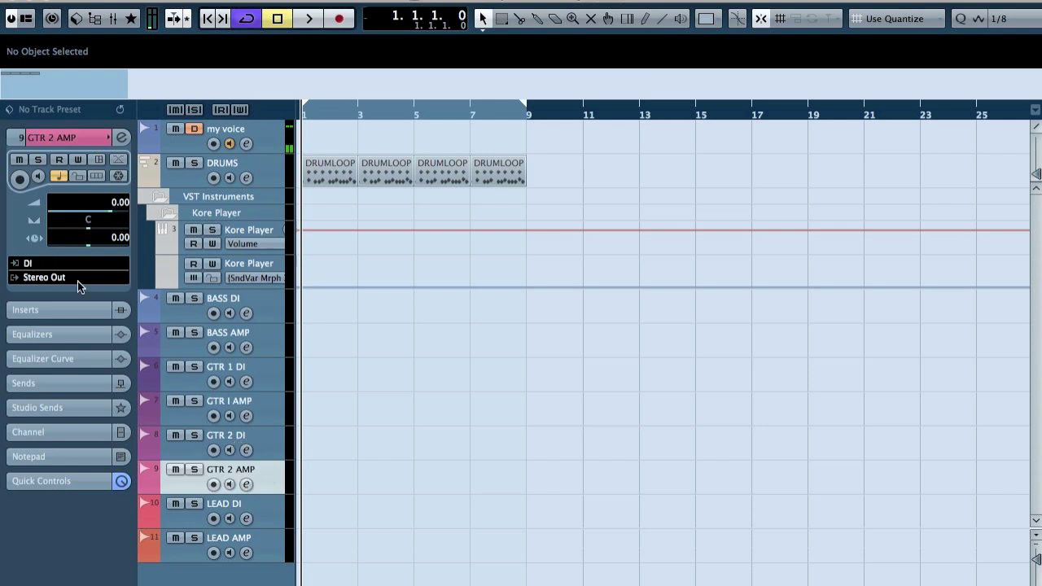
left_click(75, 263)
left_click(85, 338)
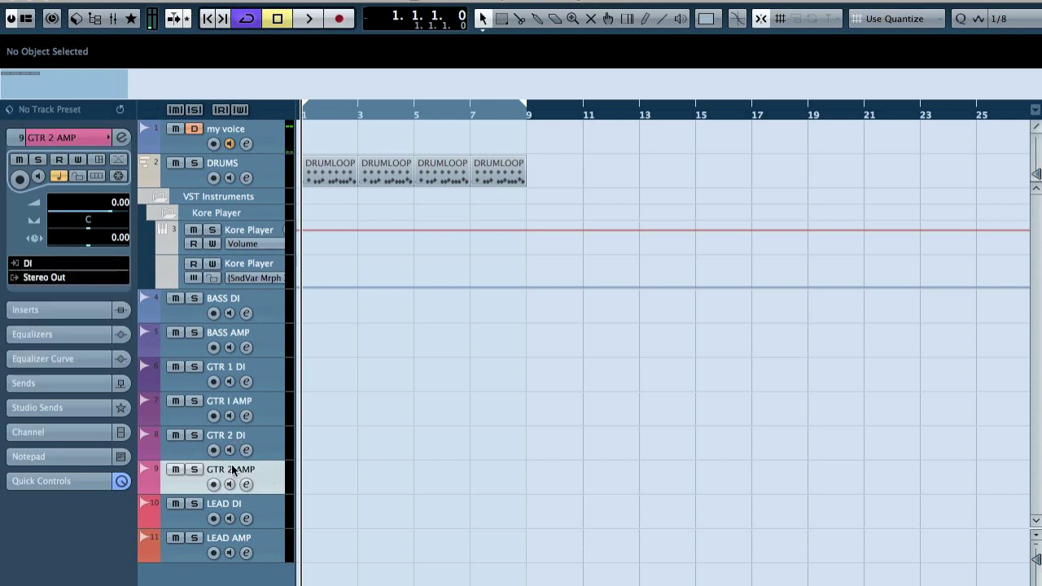
left_click(262, 542)
left_click(47, 266)
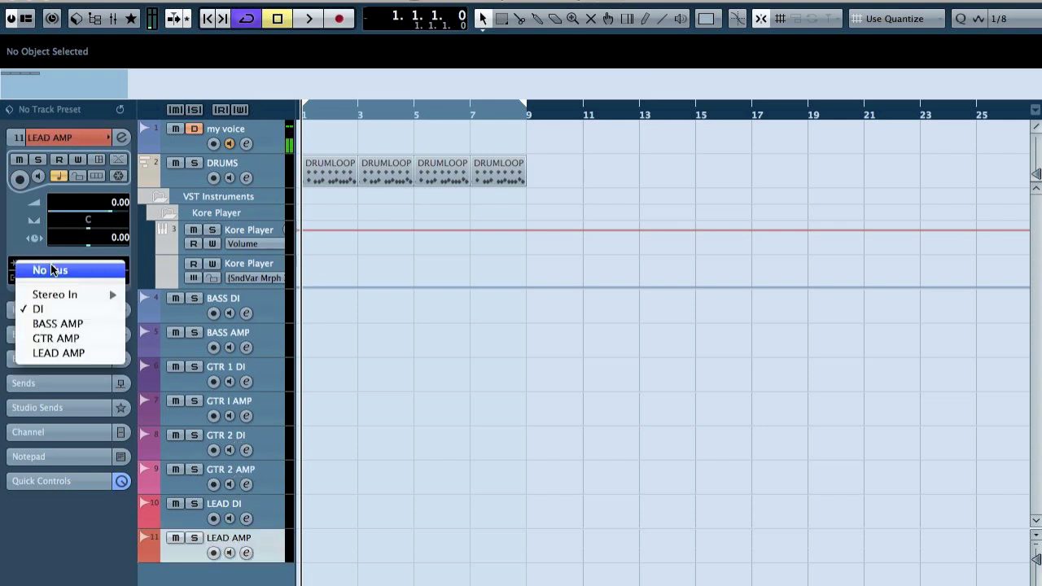
left_click(94, 353)
left_click(265, 369)
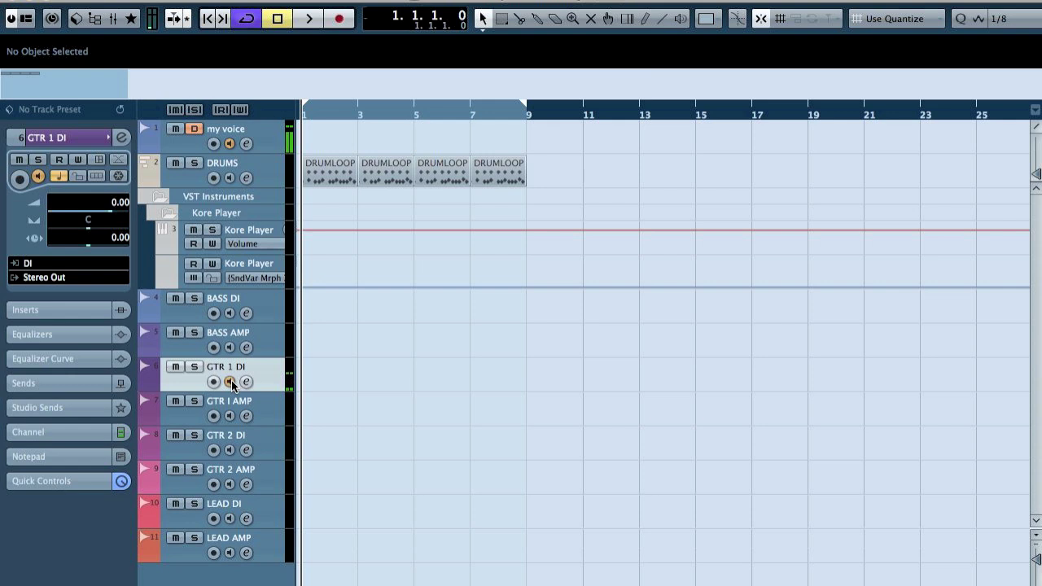
Step: Toggle monitoring on GTR 1 DI and my voice to check levels, then arm GTR 1 DI
left_click(230, 381)
left_click(231, 380)
left_click(232, 143)
left_click(232, 144)
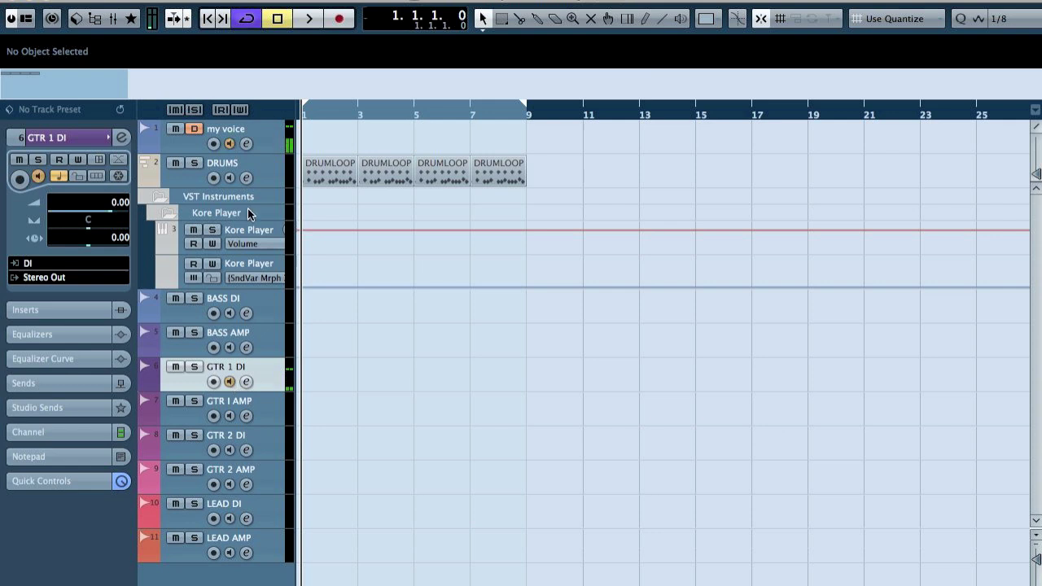
left_click(214, 381)
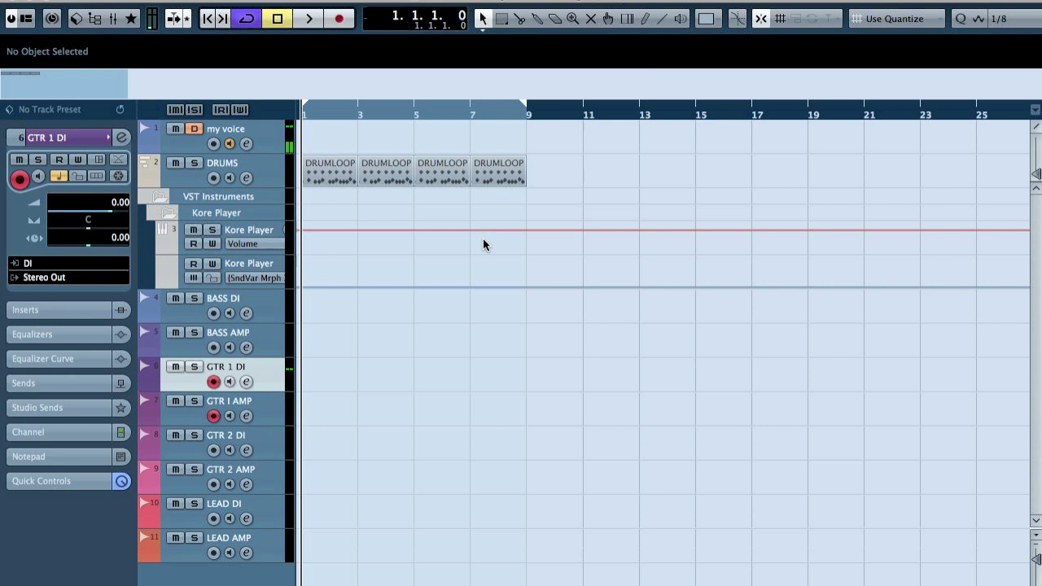
Step: Record a guitar take, then mute GTR 1 DI and a second guitar track
key("KP_Multiply")
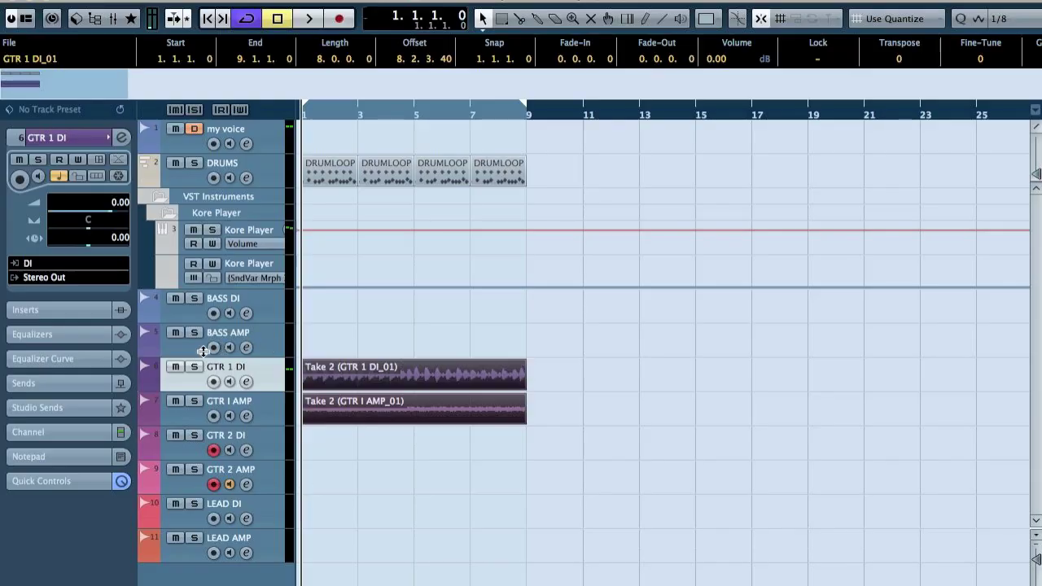
left_click(175, 366)
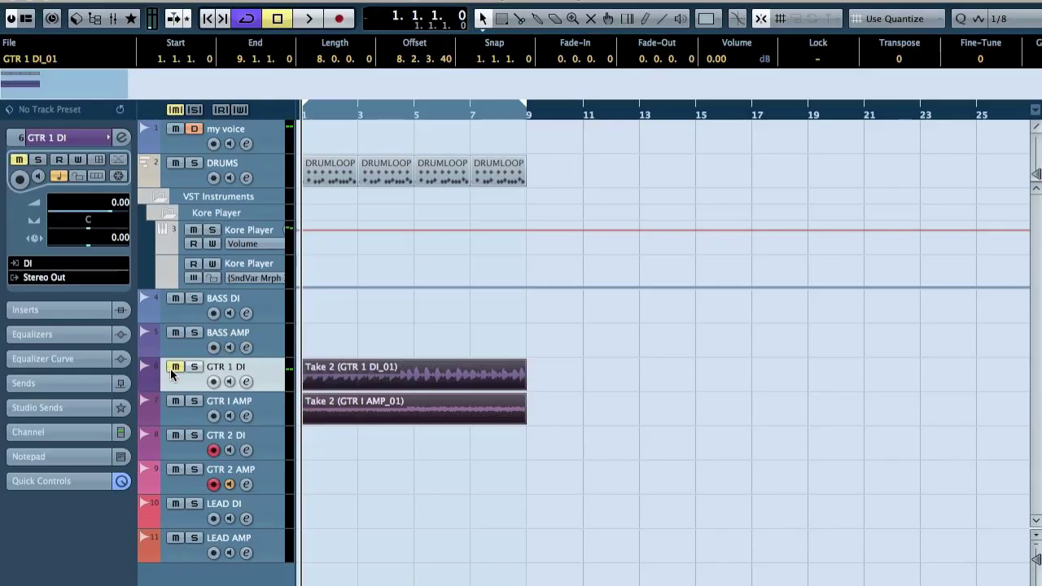
left_click(175, 435)
Step: Record the GTR 2 tracks, then disarm them and turn off GTR 2 AMP and my voice monitoring
key("KP_Multiply")
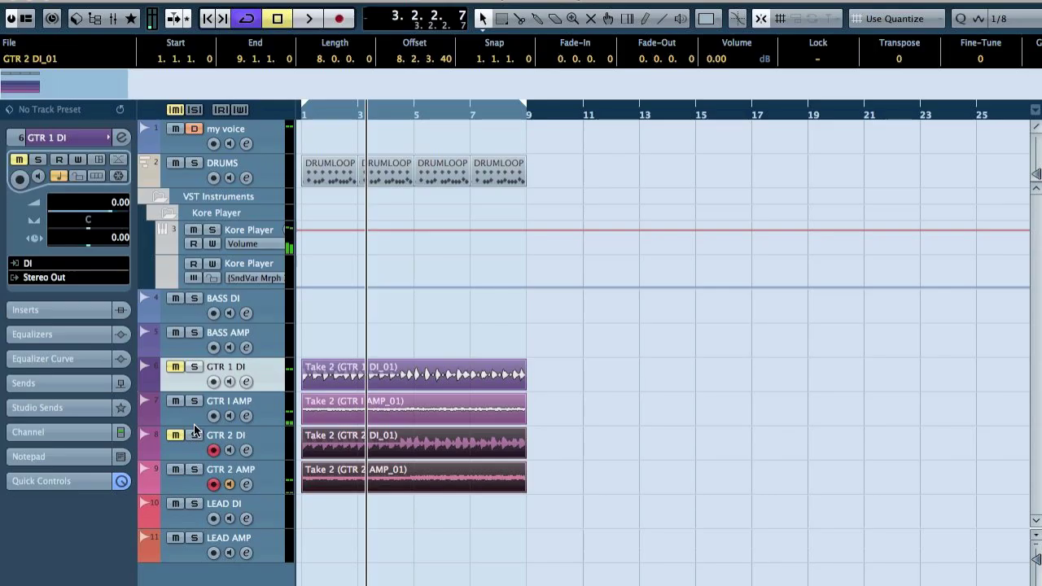
left_click(213, 450)
left_click(213, 485)
left_click(229, 485)
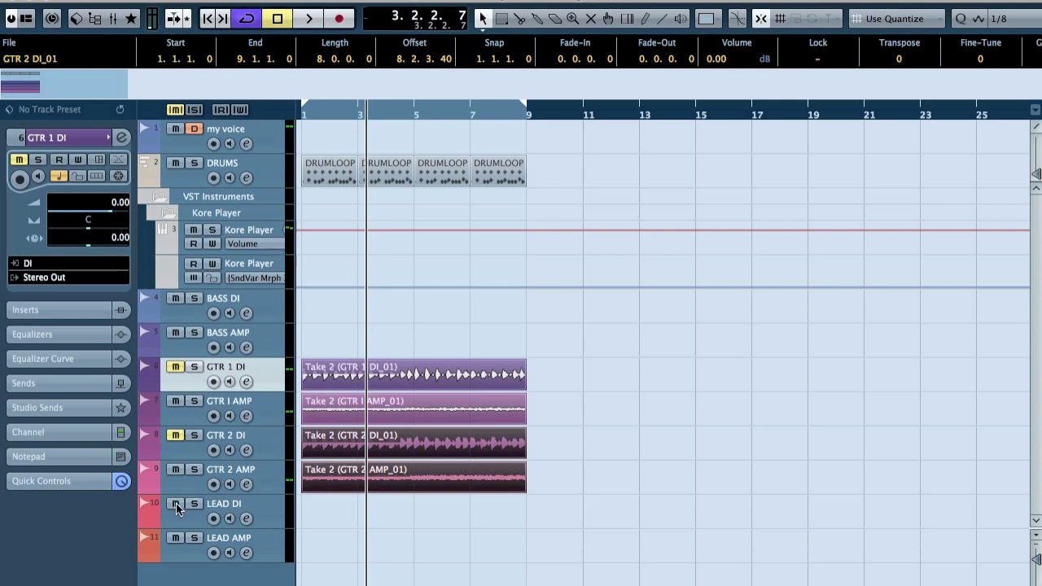
left_click(227, 143)
Step: Record LEAD DI and LEAD AMP from the project start, disarm LEAD AMP, then monitor and arm BASS DI
key("Home")
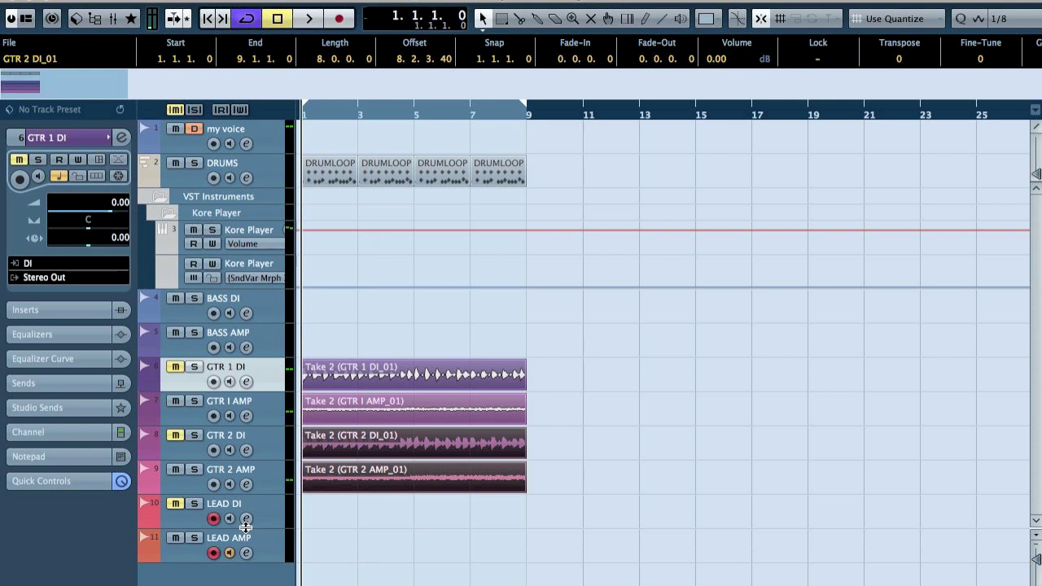
left_click(246, 529)
key("KP_Multiply")
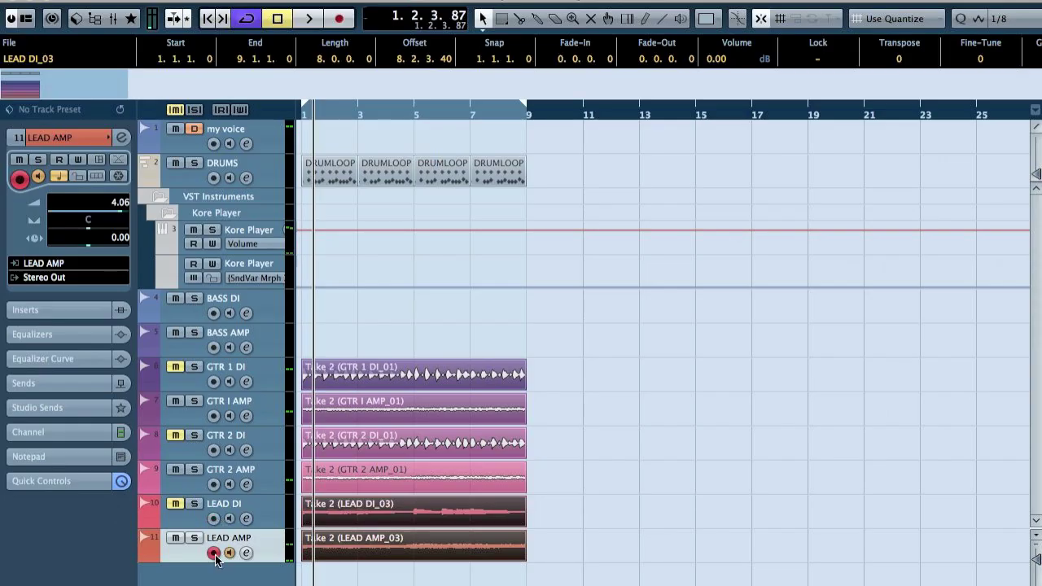
left_click(215, 554)
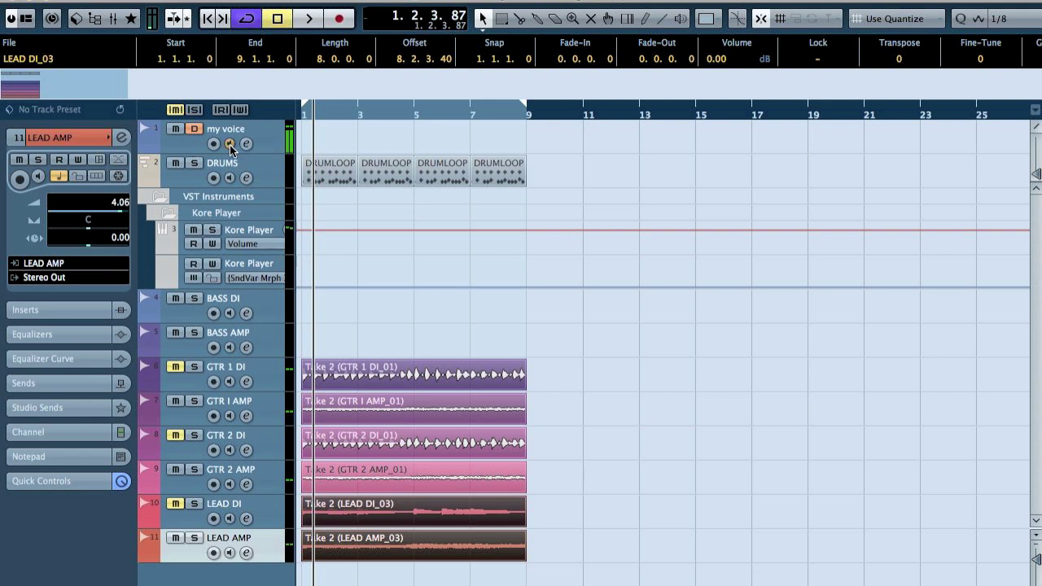
left_click(230, 314)
left_click(214, 315)
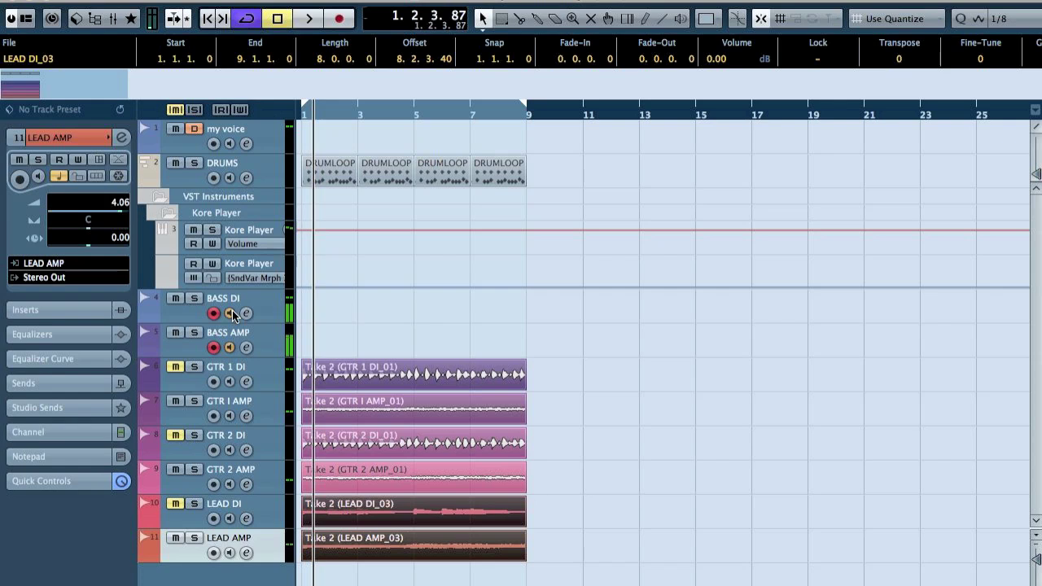
Step: Record take 2 on BASS DI and BASS AMP from the project start, then disarm both tracks
key("Home")
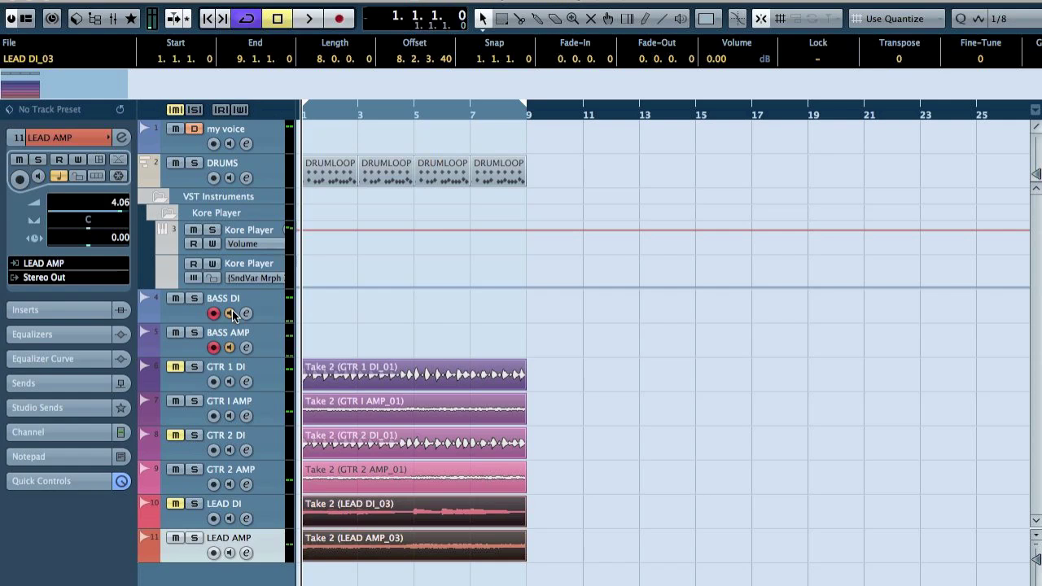
key("KP_Multiply")
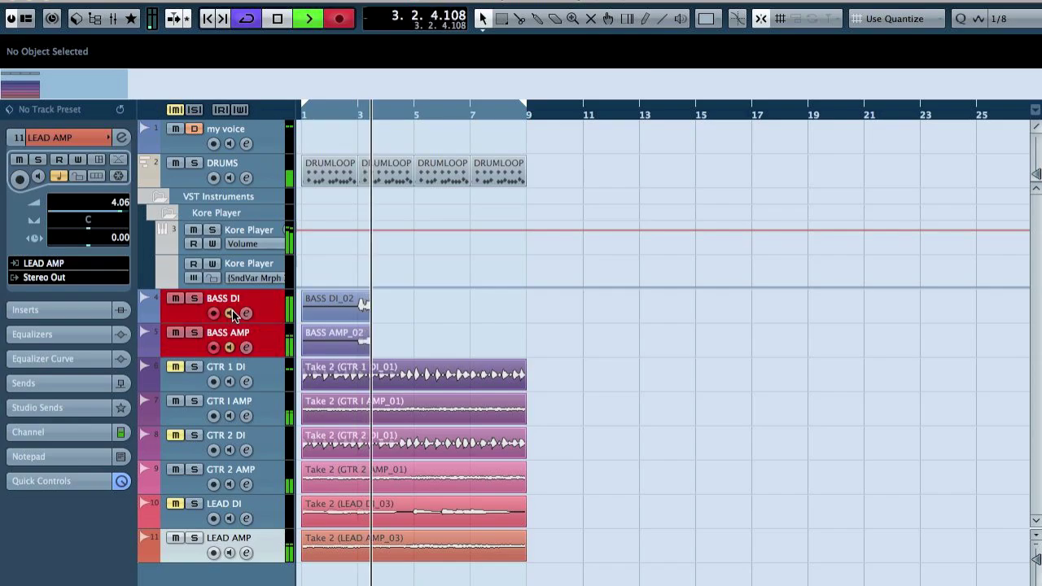
key("space")
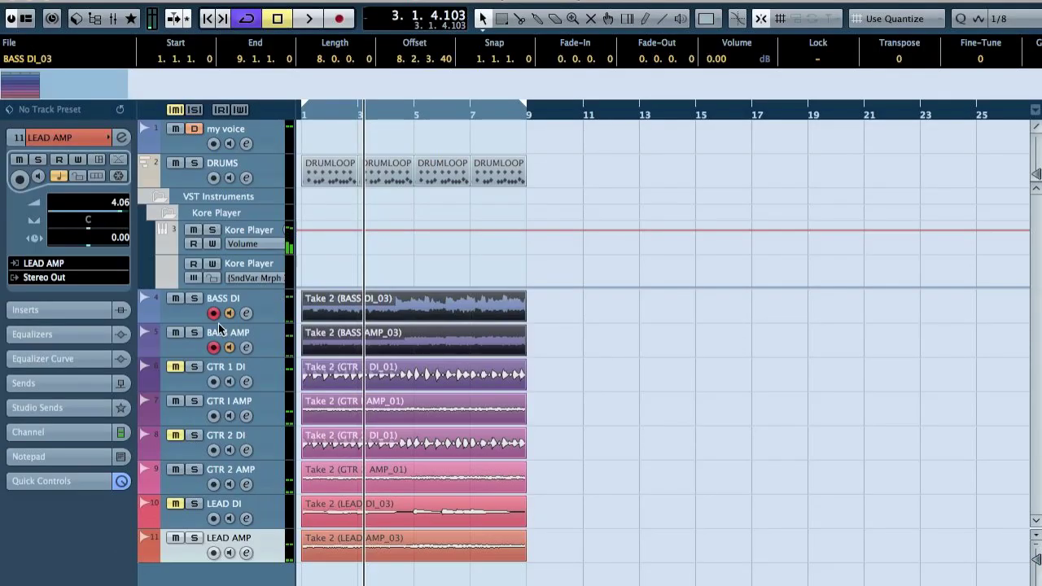
left_click(214, 314)
left_click(213, 347)
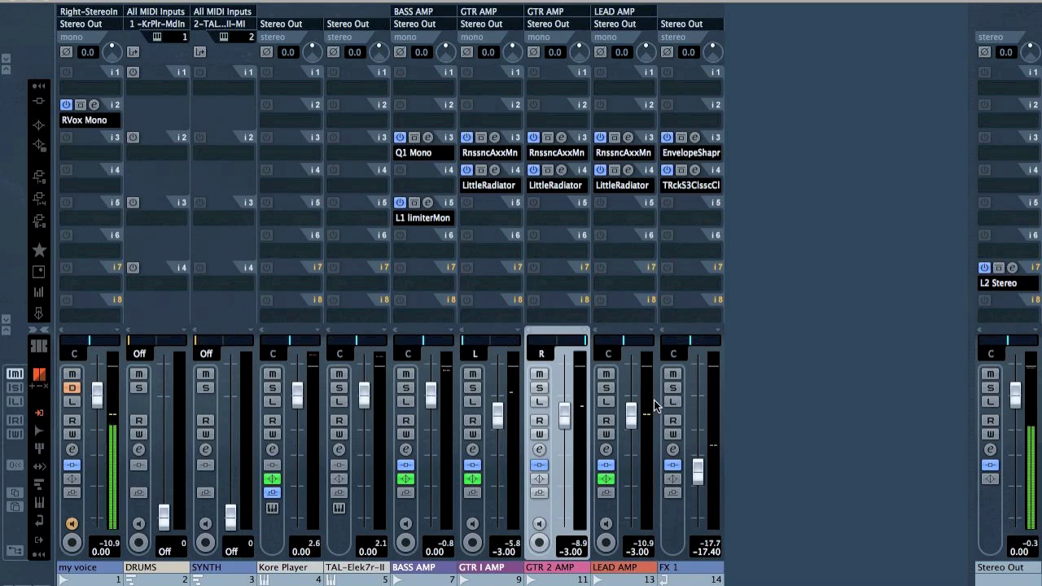
Step: Audition the SYNTH channel solo, then clear all solos
left_click(209, 401)
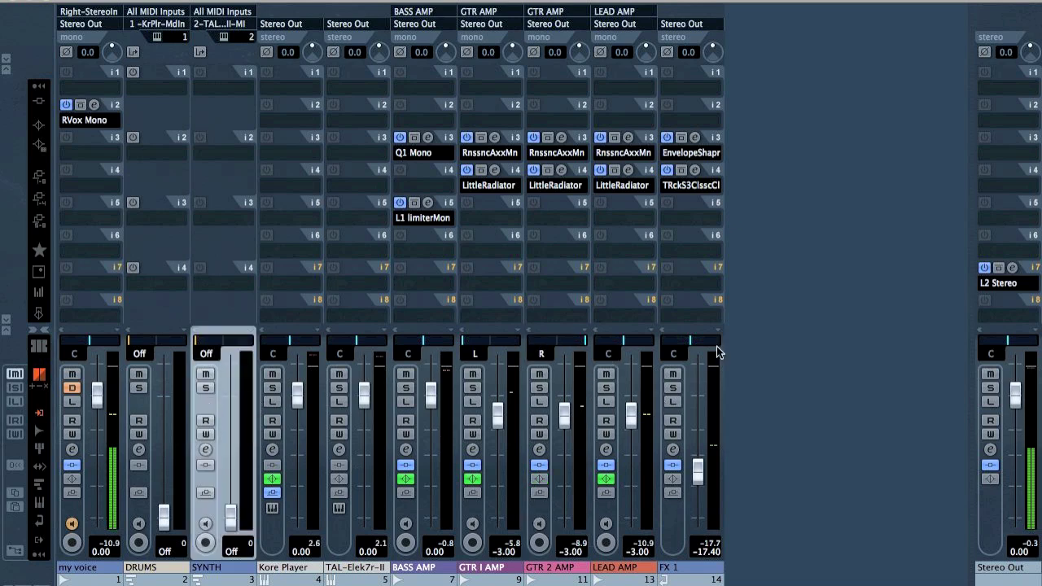
key("s")
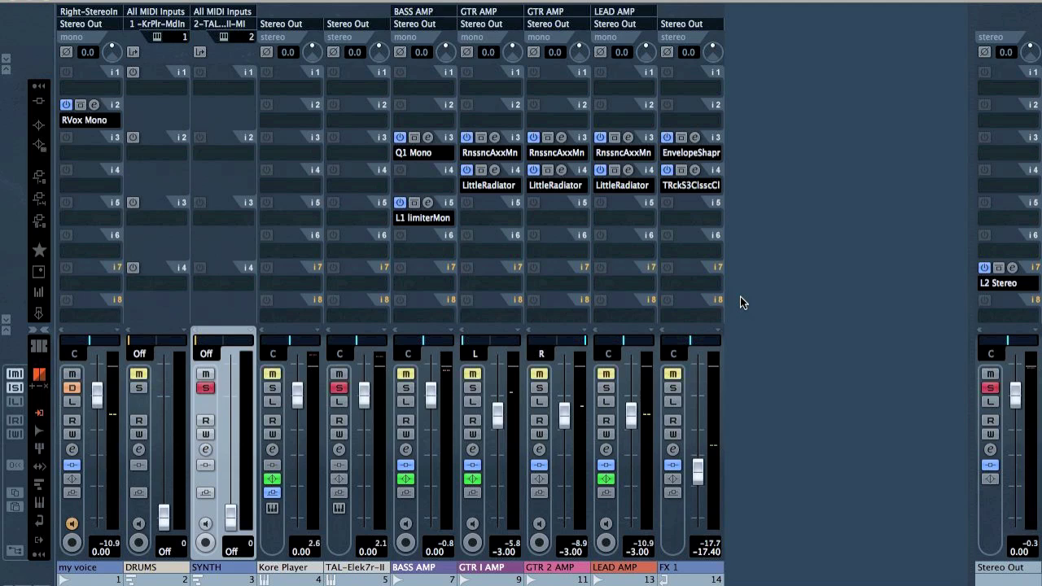
key("s")
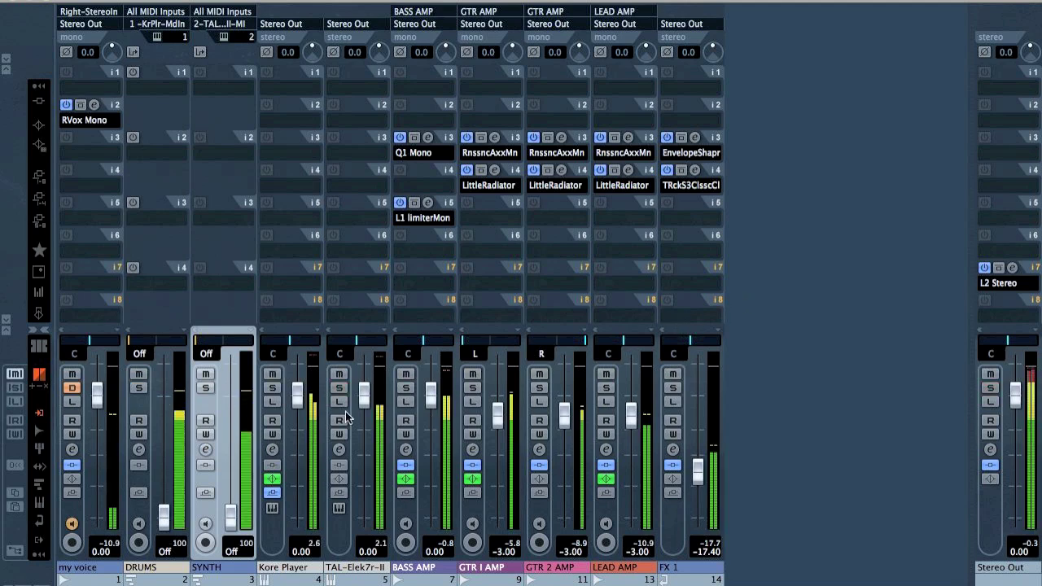
Step: Open the Stereo Out L2 limiter, reset its peak readouts and close it
left_click(280, 525)
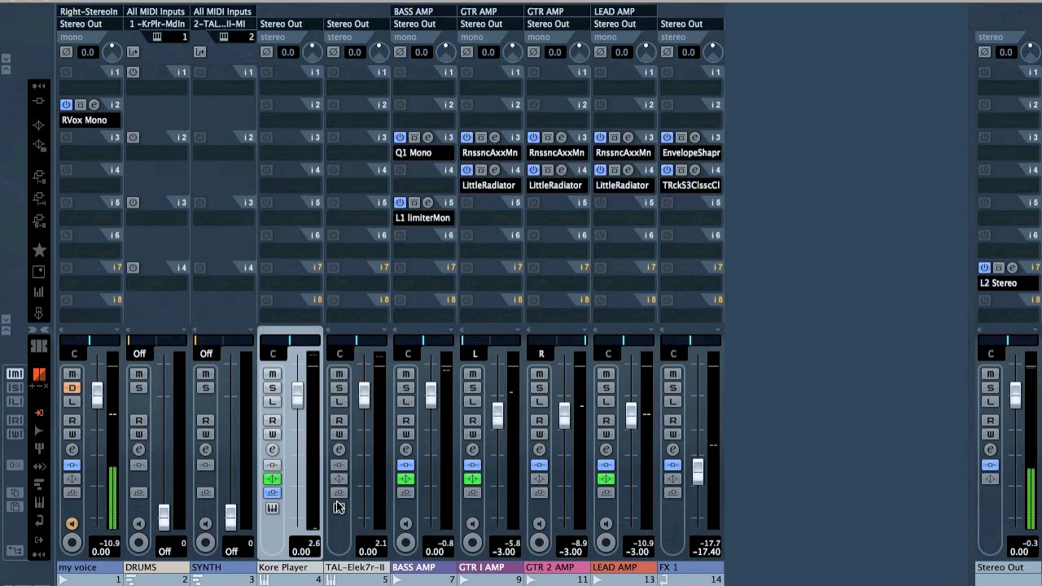
left_click(1013, 268)
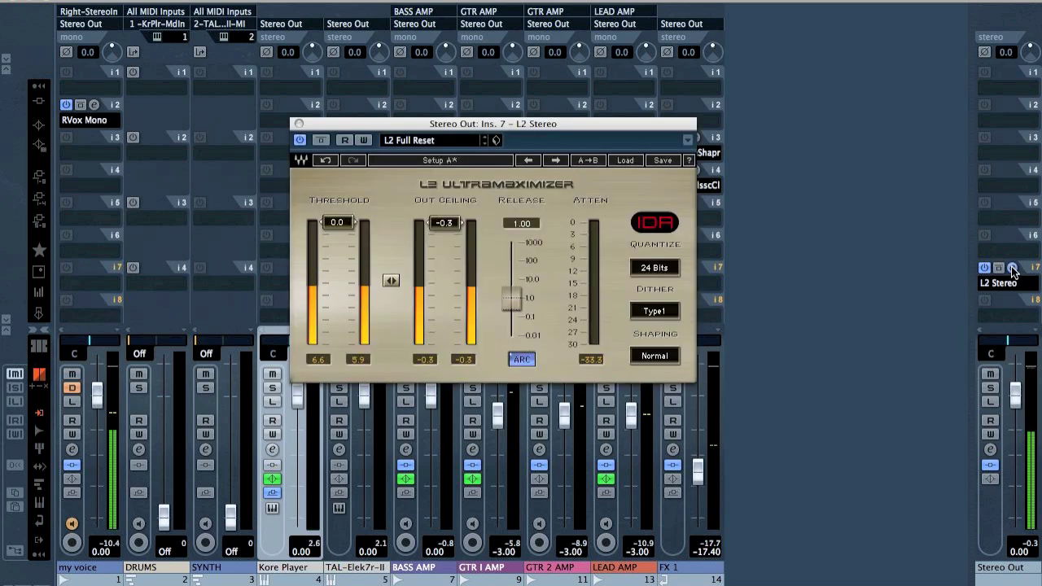
left_click(364, 357)
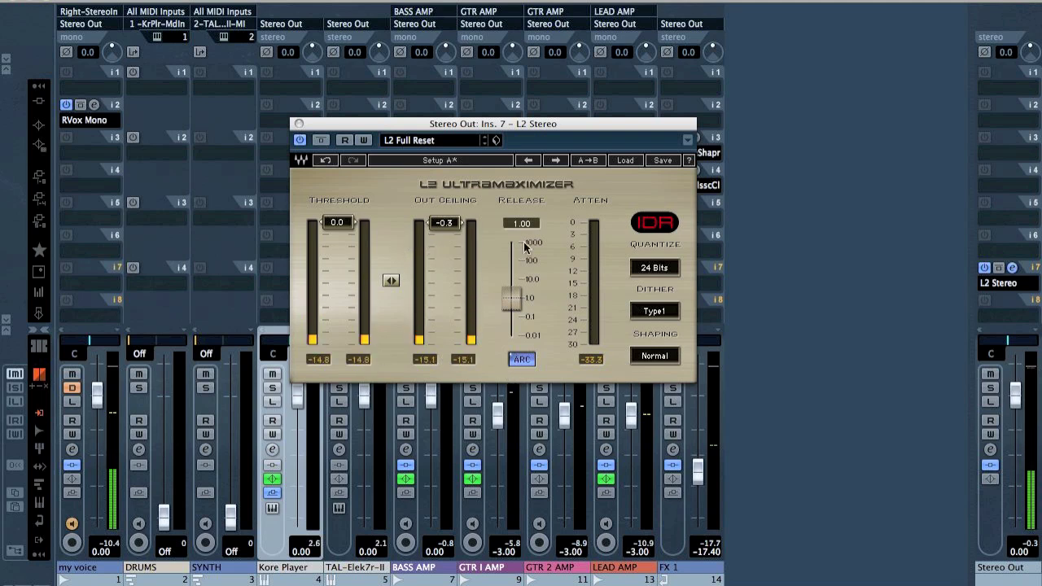
left_click(299, 123)
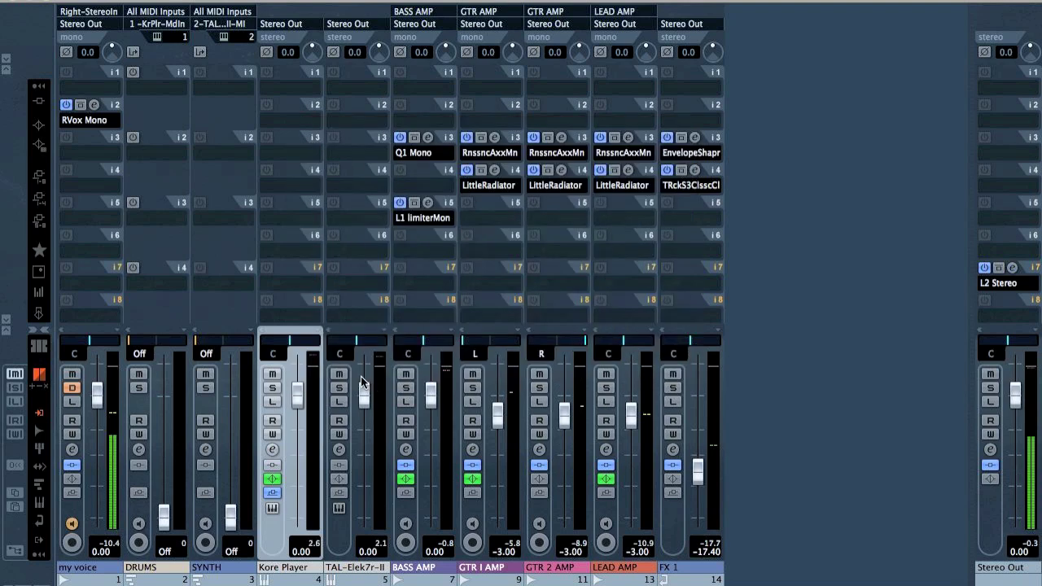
Step: Audition Kore Player and FX 1 solos, then solo BASS AMP and open its Q10 equalizer
key("s")
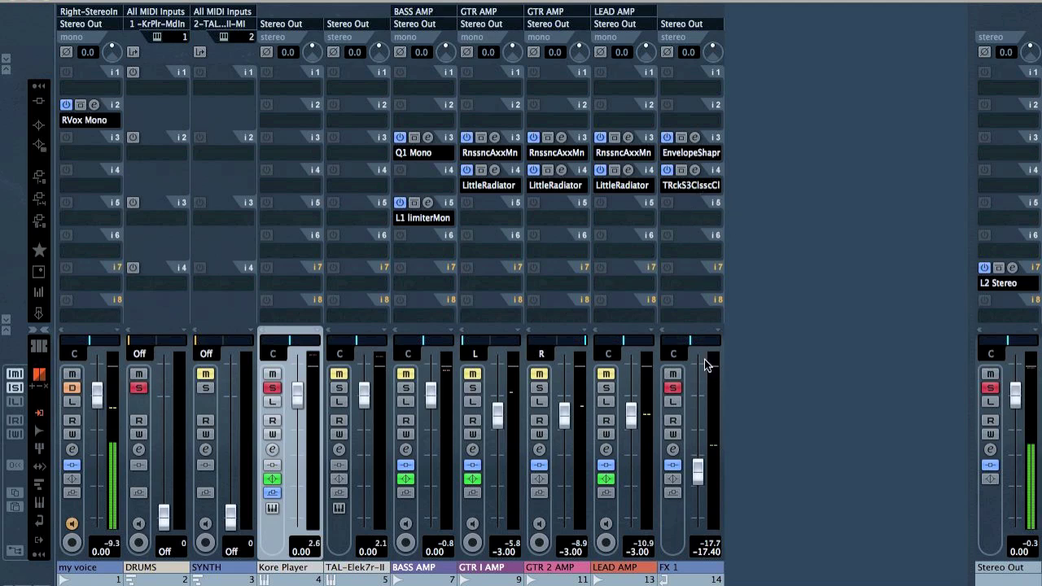
left_click(673, 388)
left_click(673, 388)
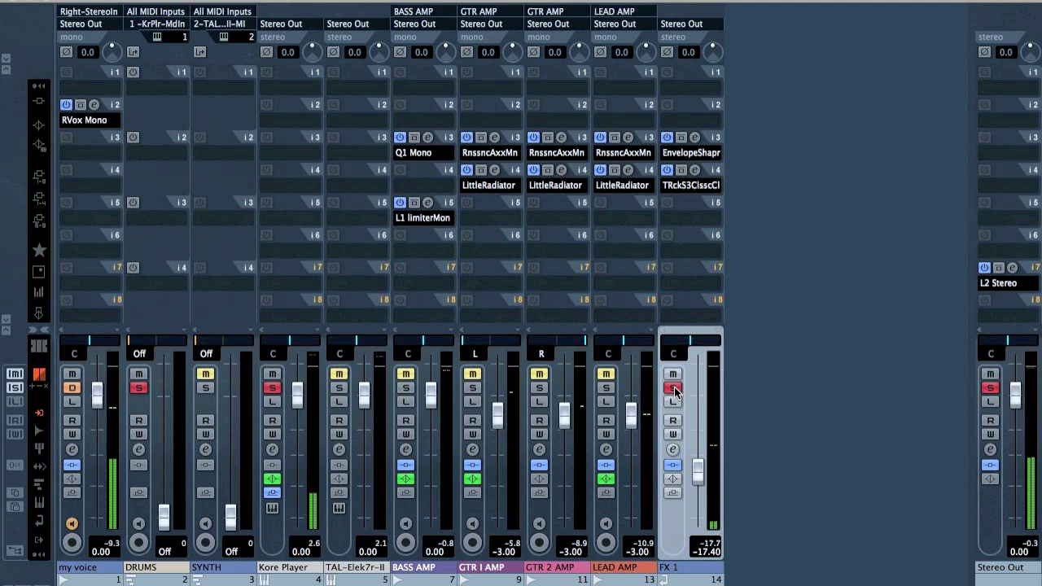
left_click(673, 388)
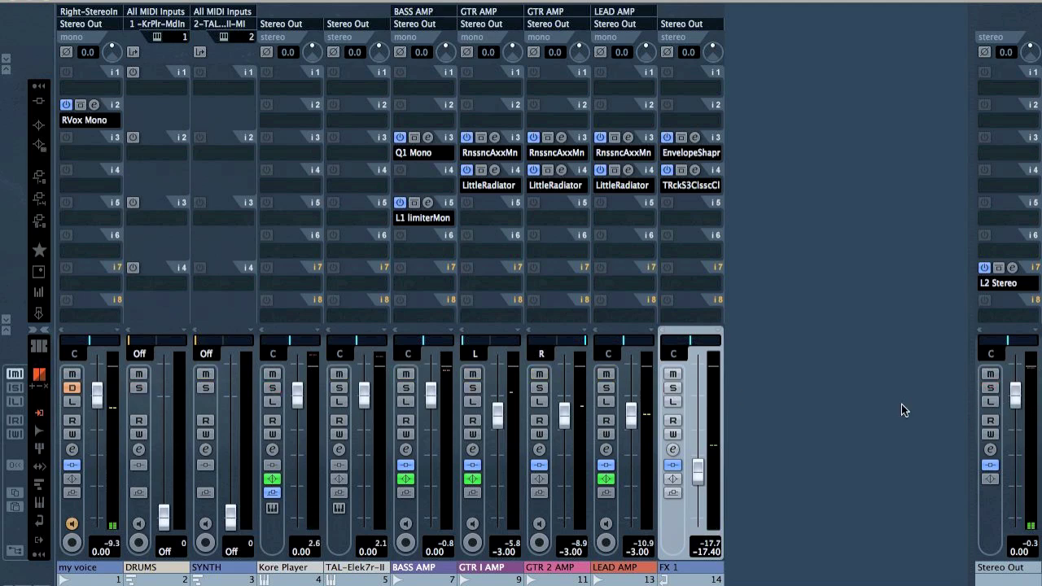
left_click(406, 389)
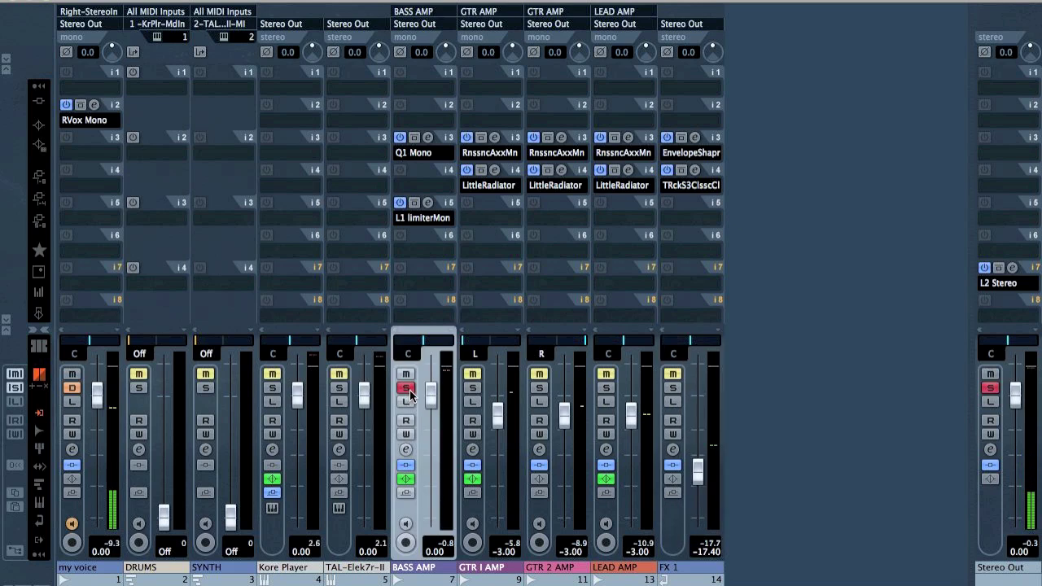
left_click(428, 136)
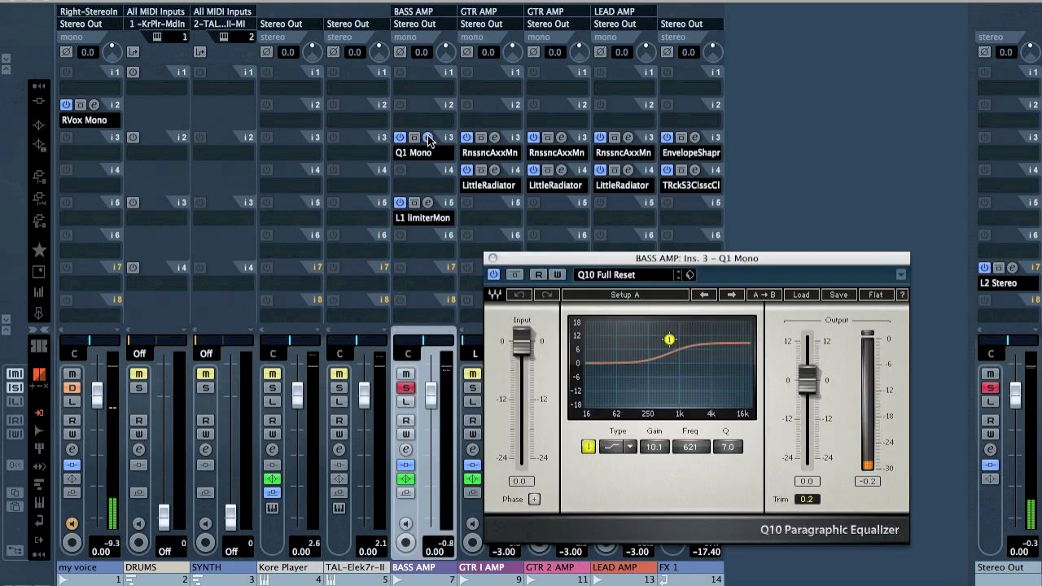
Step: Bypass BASS AMP's L1 limiter and toggle its Q10 equalizer off and back on
left_click(413, 202)
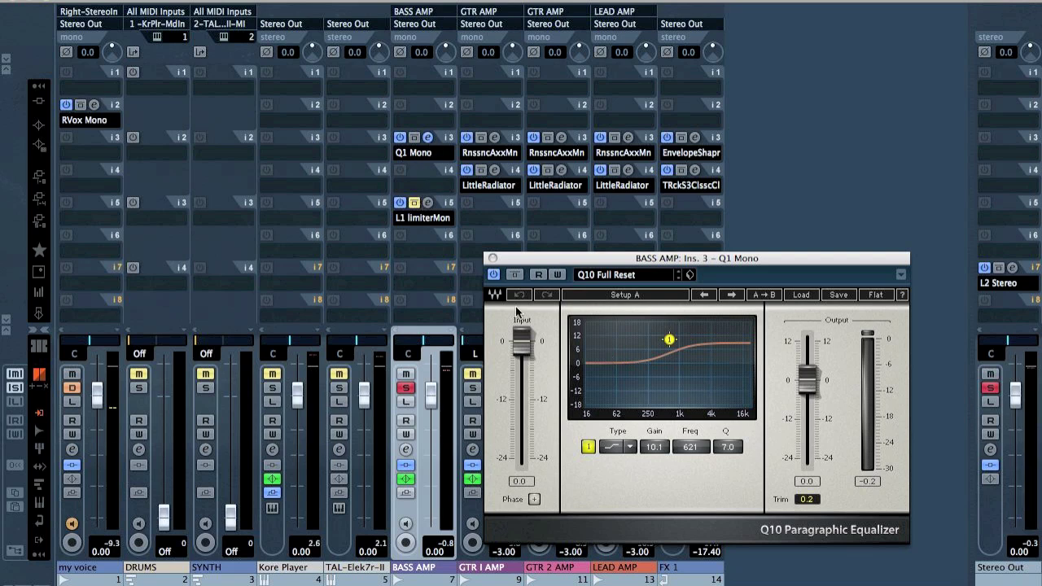
left_click(513, 275)
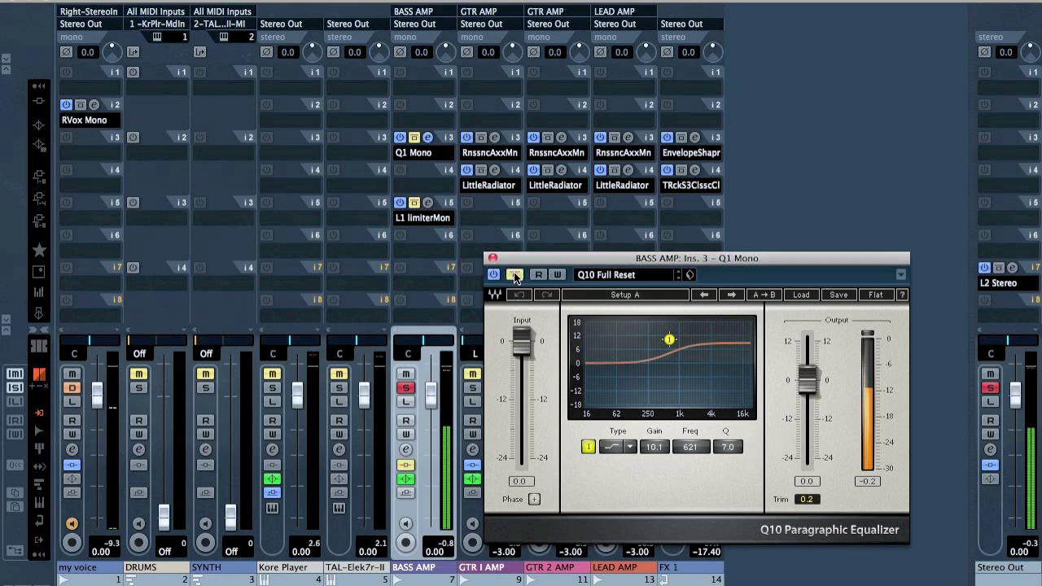
left_click(515, 275)
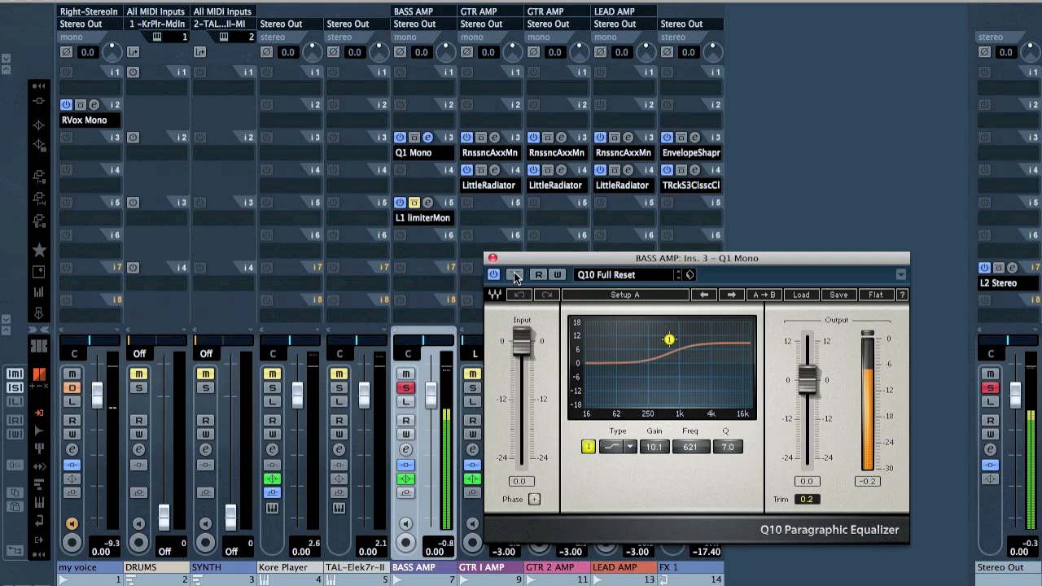
Step: Open the BASS AMP limiter, bypass it to compare, then close the limiter and equalizer windows
left_click(426, 203)
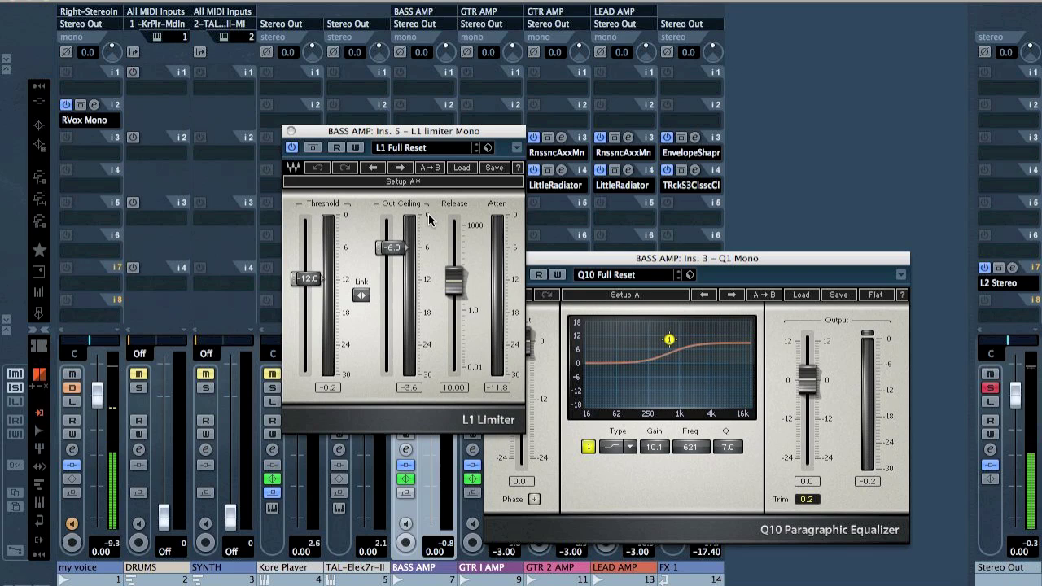
left_click(315, 148)
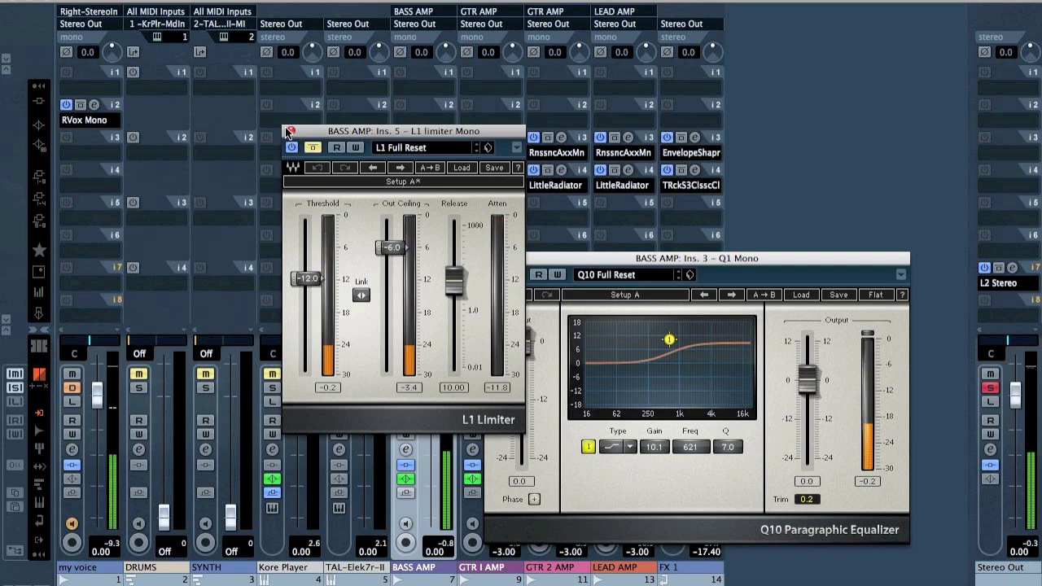
left_click(290, 130)
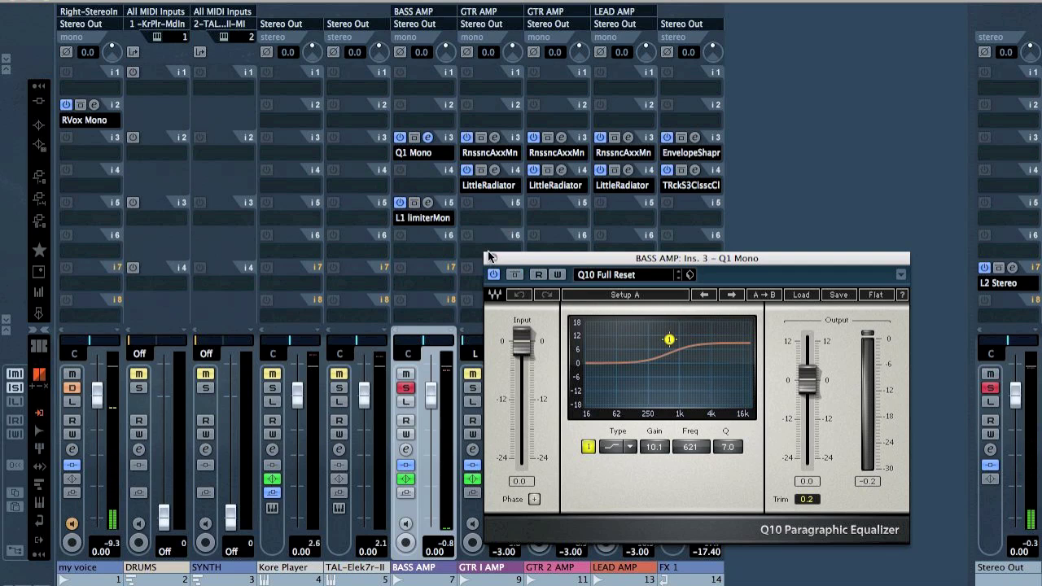
left_click(492, 258)
Step: Move the solo from BASS AMP to GTR I AMP and GTR 2 AMP, bypassing LittleRadiator on each
left_click(405, 387)
left_click(473, 387)
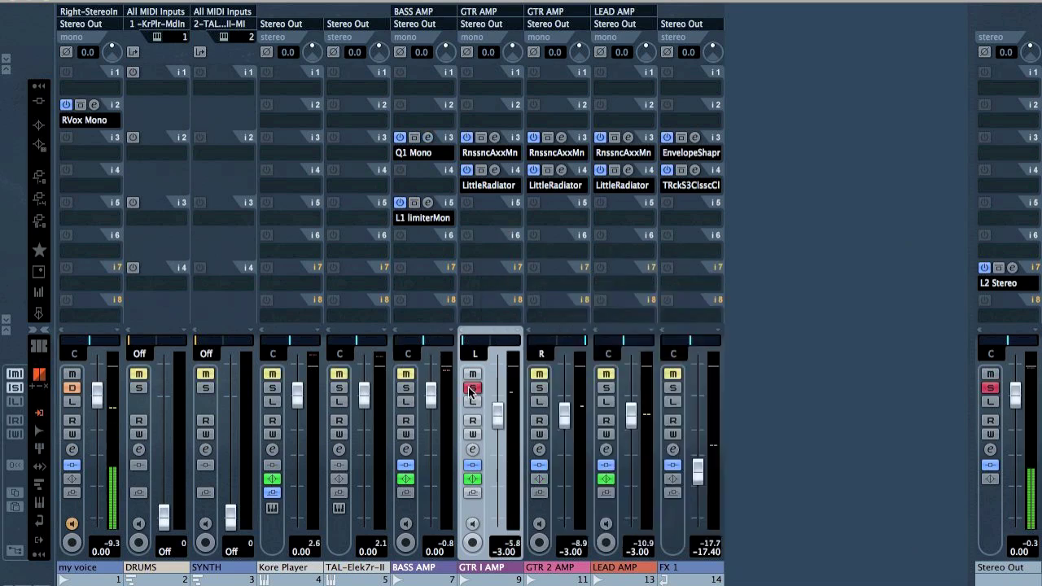
left_click(481, 171)
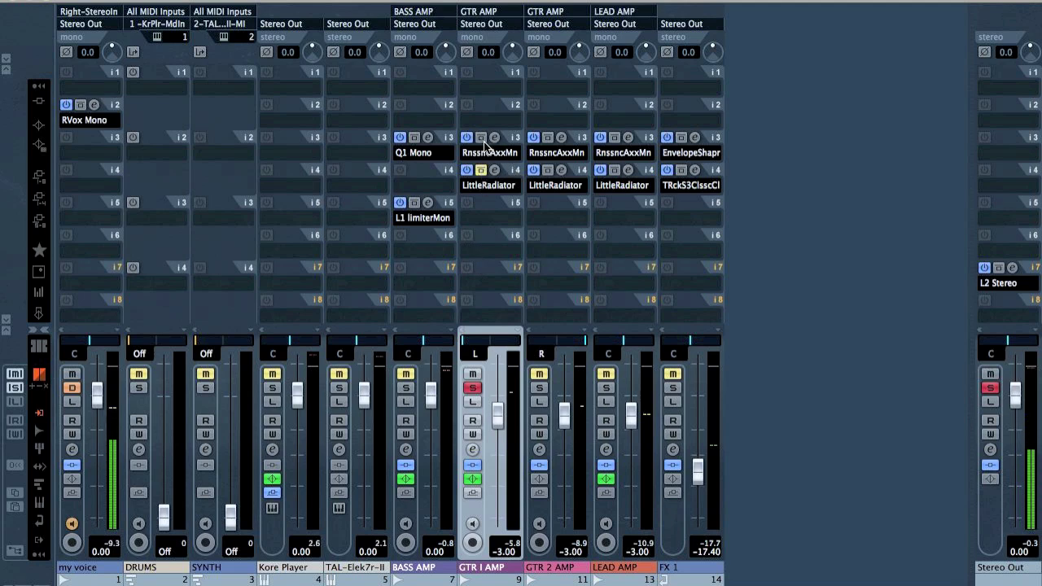
left_click(541, 388)
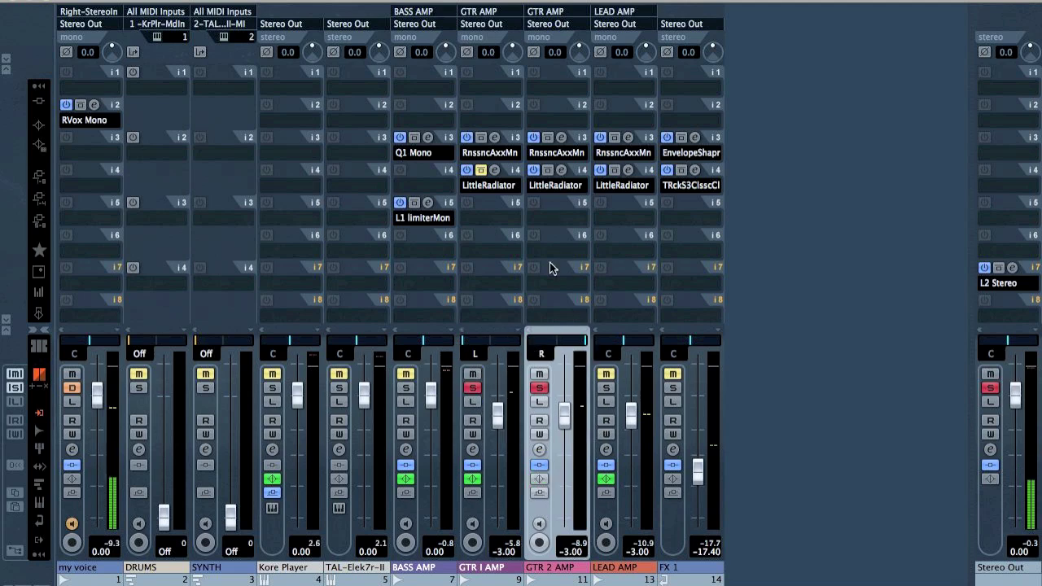
left_click(548, 170)
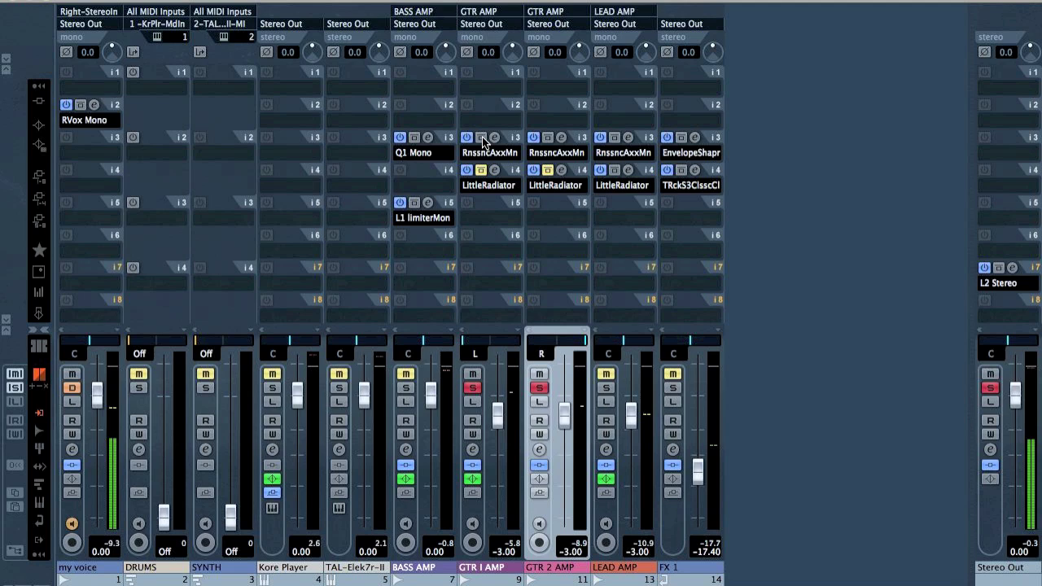
Step: Toggle the third insert on both guitar amp channels off and back on
left_click(480, 138)
left_click(548, 138)
left_click(548, 138)
left_click(481, 138)
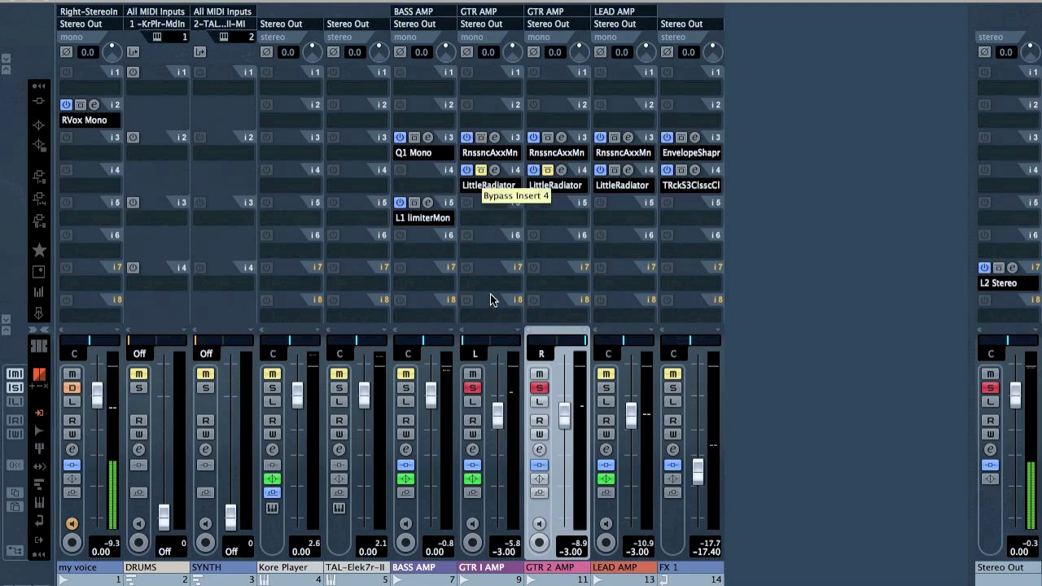
Step: Check GTR I AMP's EQ, then switch on GTR 2 AMP's eq 1 as High Pass II at 150 Hz
left_click(473, 449)
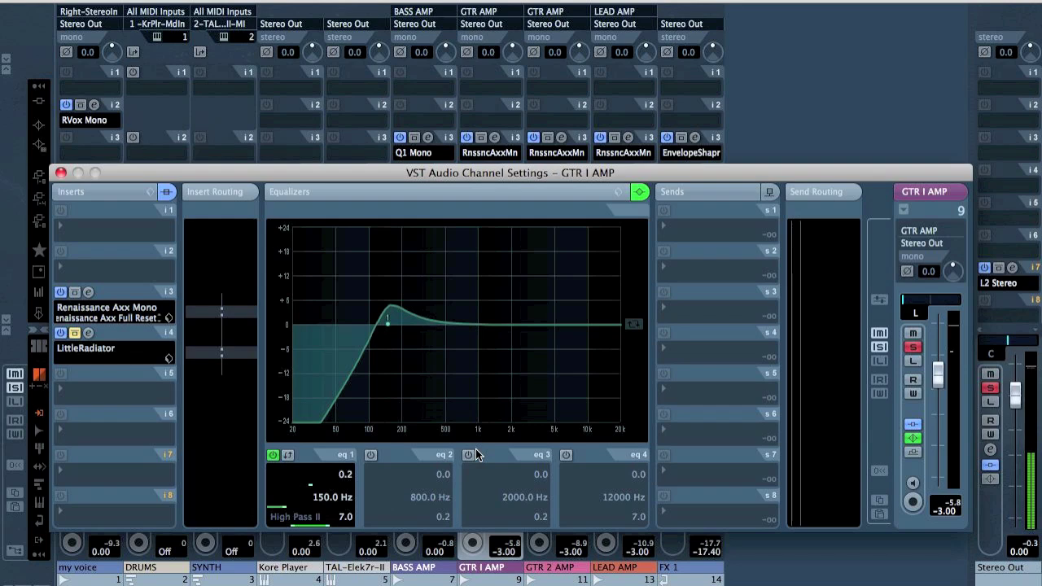
left_click(61, 172)
left_click(538, 449)
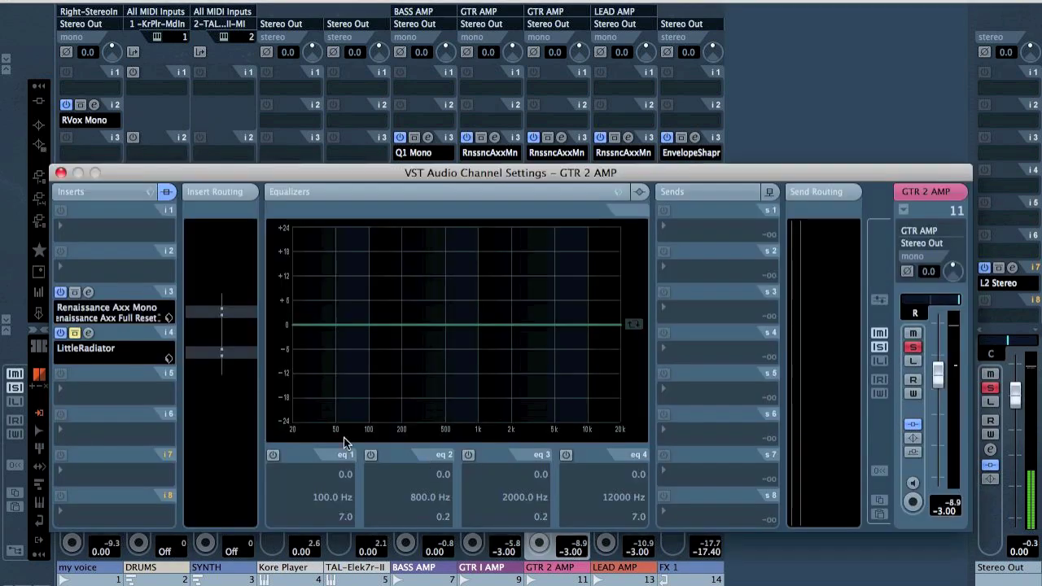
left_click(273, 455)
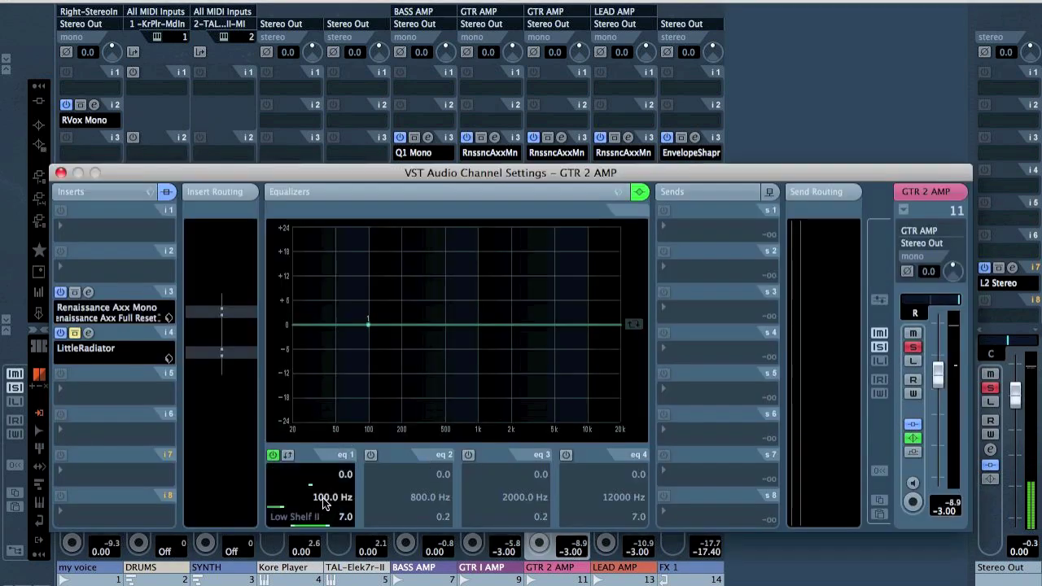
left_click(323, 503)
type("150")
key("Return")
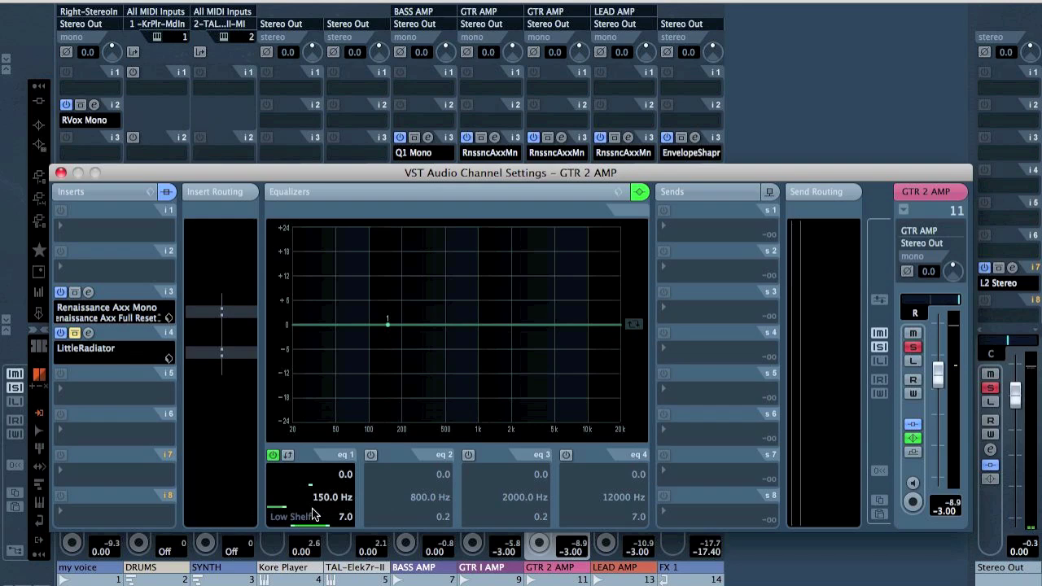
left_click(314, 516)
left_click(314, 486)
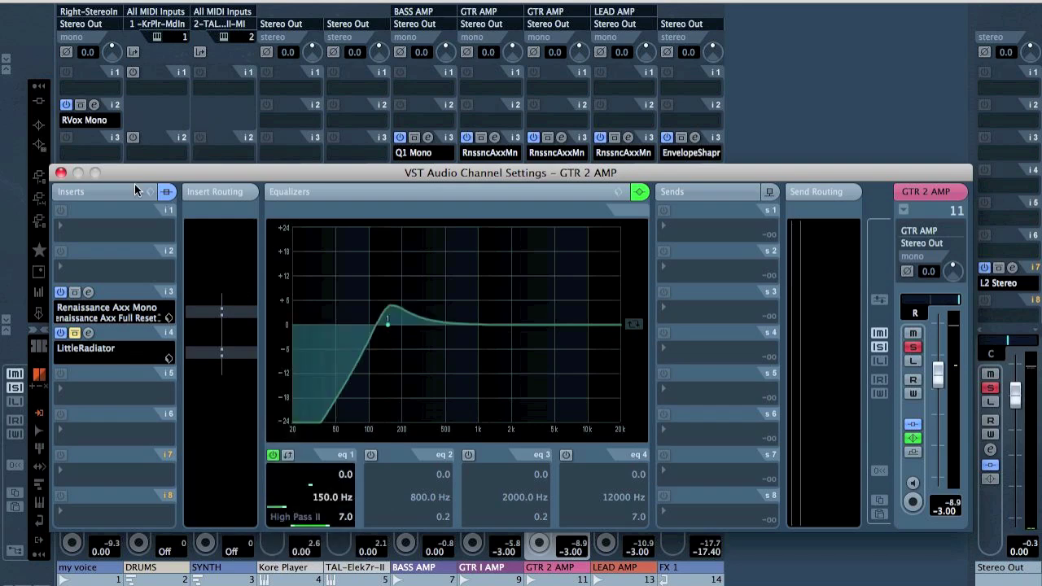
left_click(60, 172)
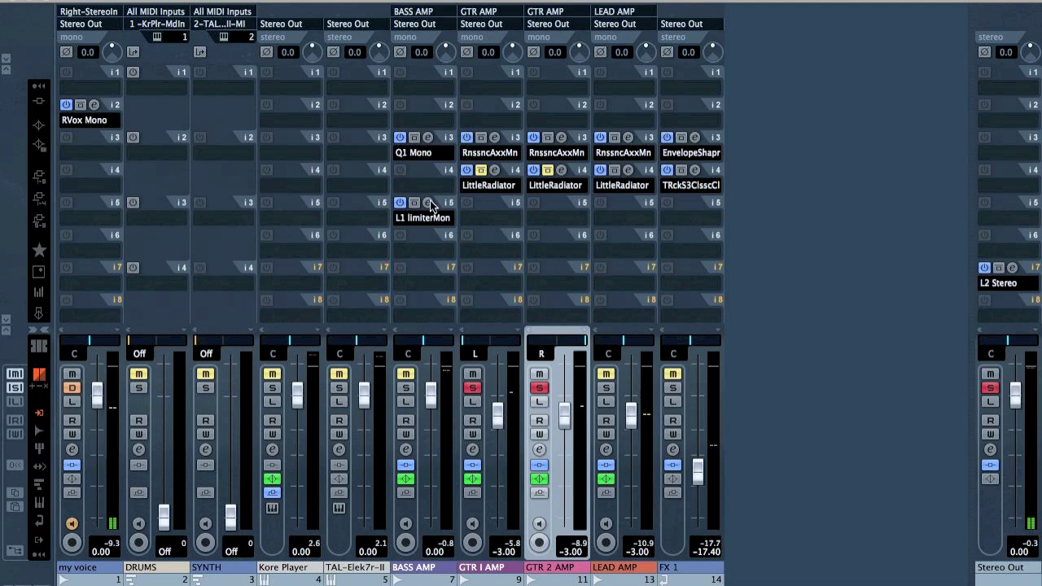
Step: Review the settings of GTR I AMP's LittleRadiator plugin, then close it
left_click(494, 170)
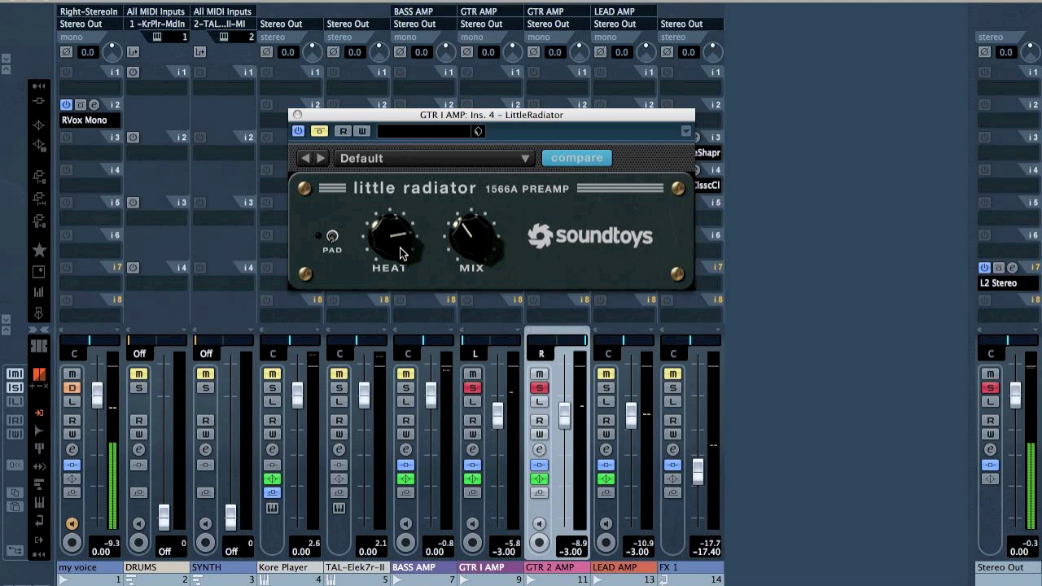
left_click(298, 115)
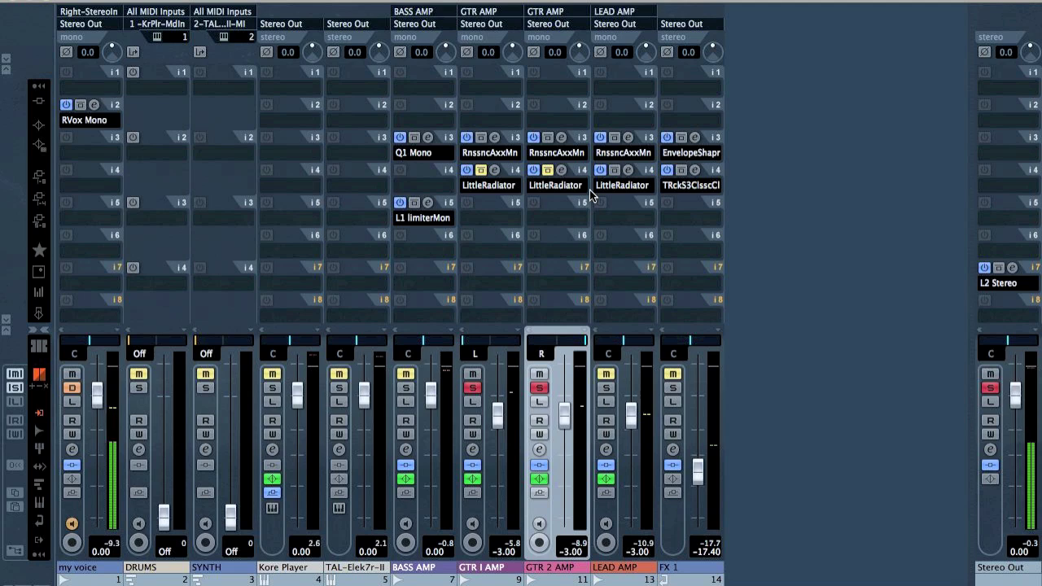
Step: Re-enable LittleRadiator on both guitar amps and move the solo from GTR 2 AMP to LEAD AMP
left_click(548, 170)
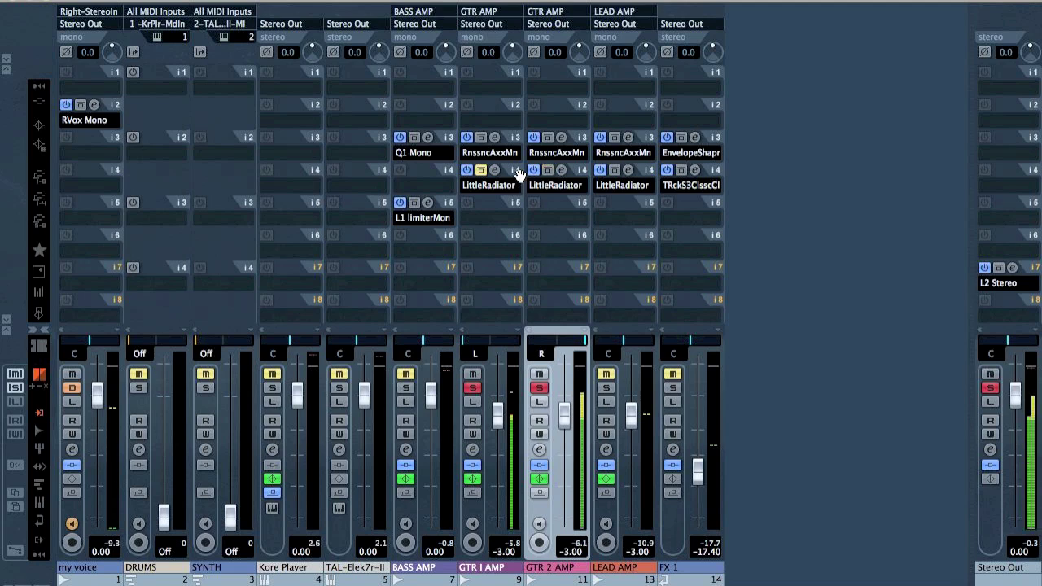
left_click(481, 170)
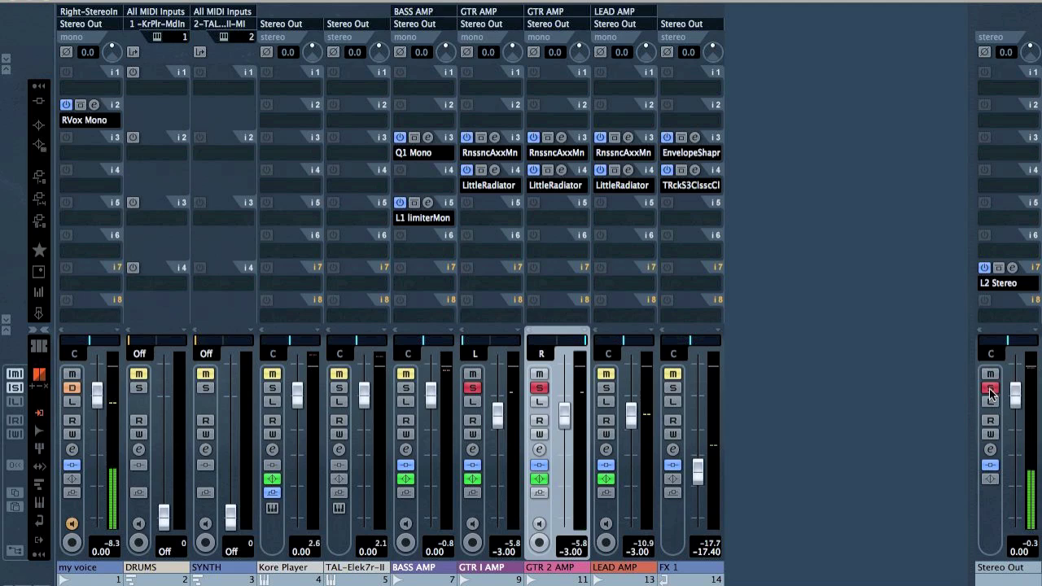
left_click(539, 387)
left_click(606, 387)
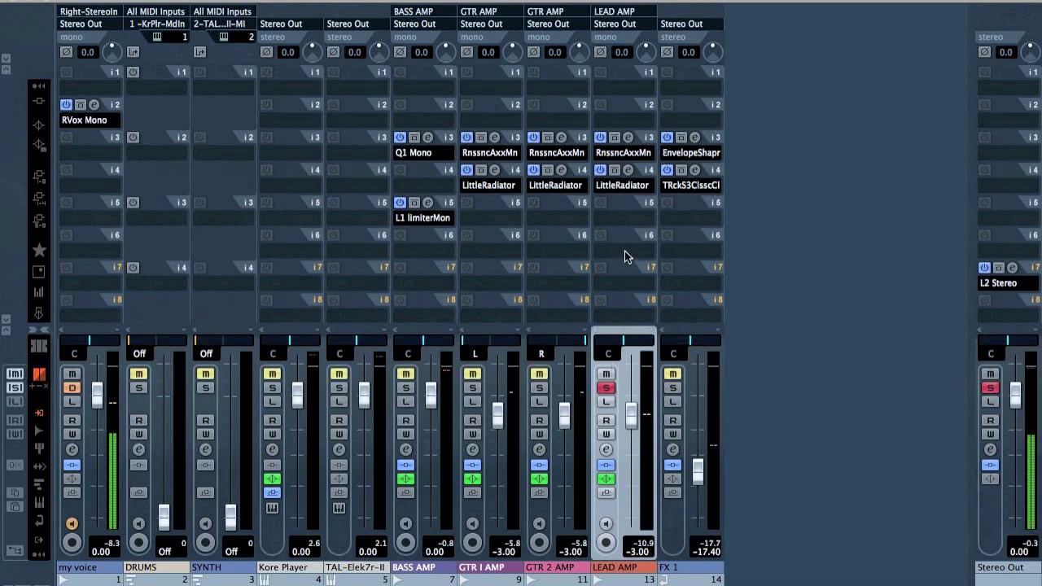
Step: Bypass LEAD AMP's third and fourth inserts, then re-enable all its inserts
left_click(614, 170)
left_click(614, 136)
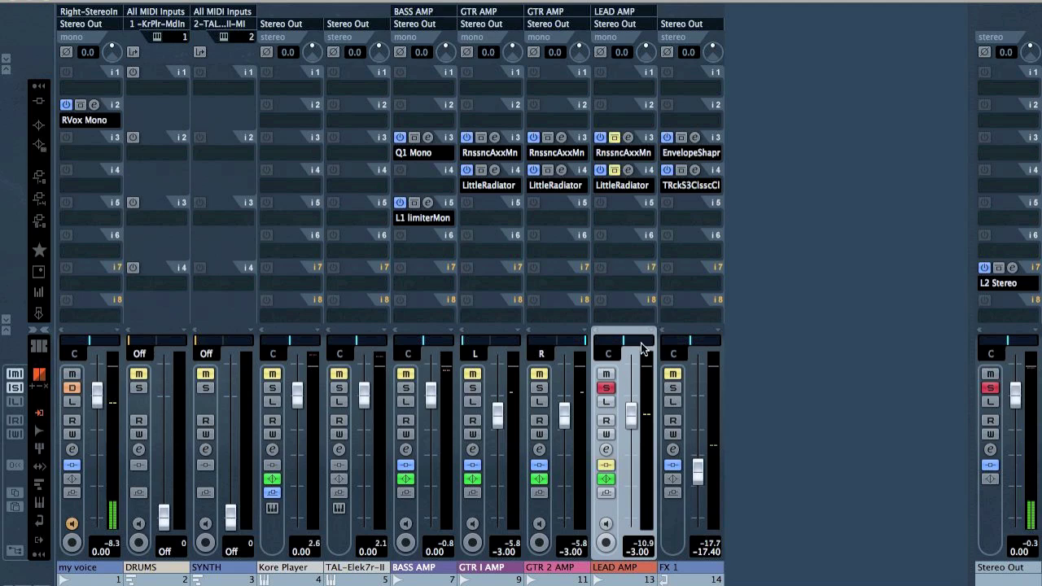
left_click(606, 465)
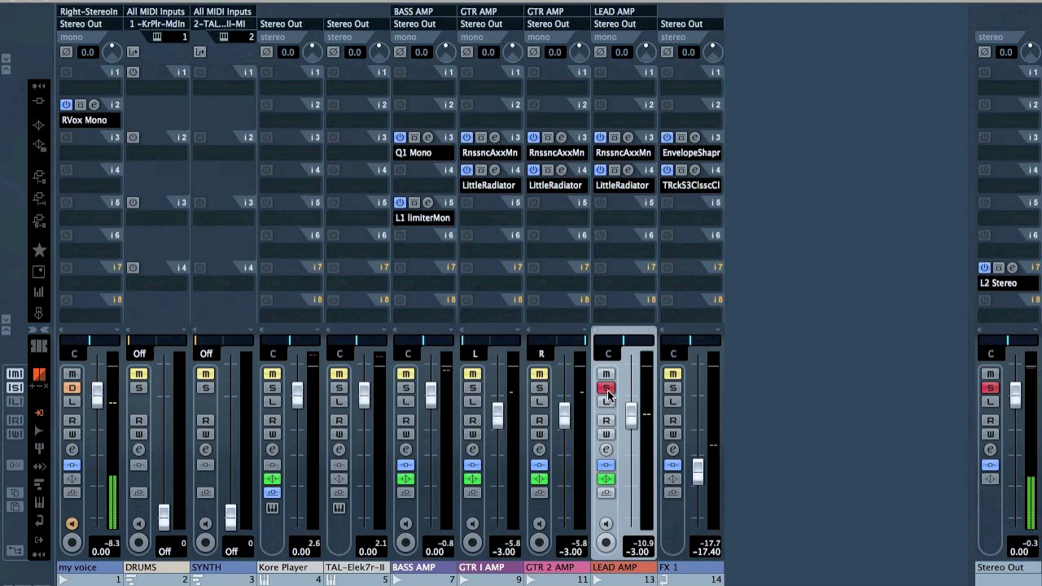
Step: Turn off solo on the LEAD AMP channel strip so every channel plays
left_click(605, 389)
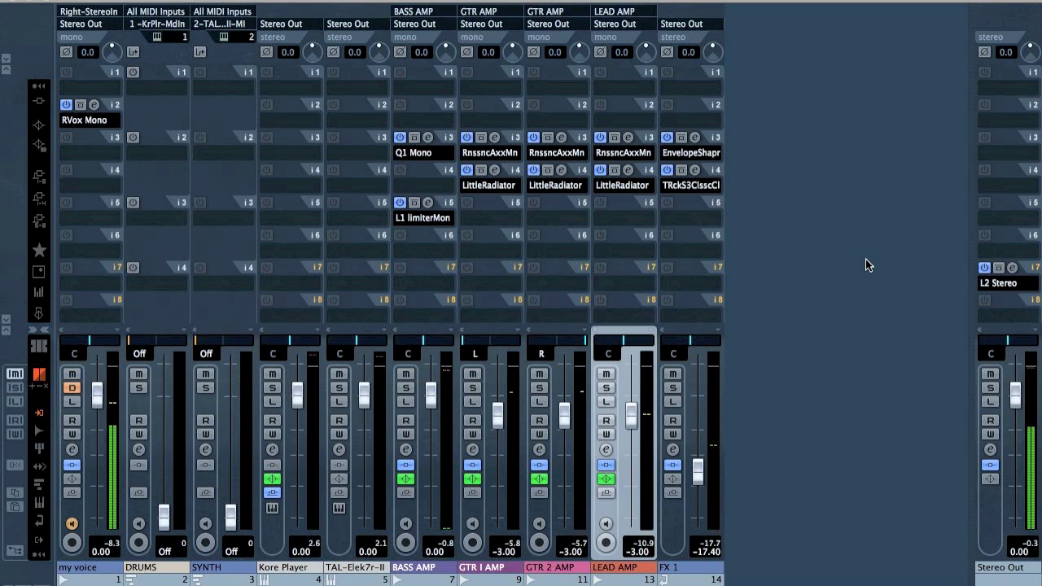
key("F11")
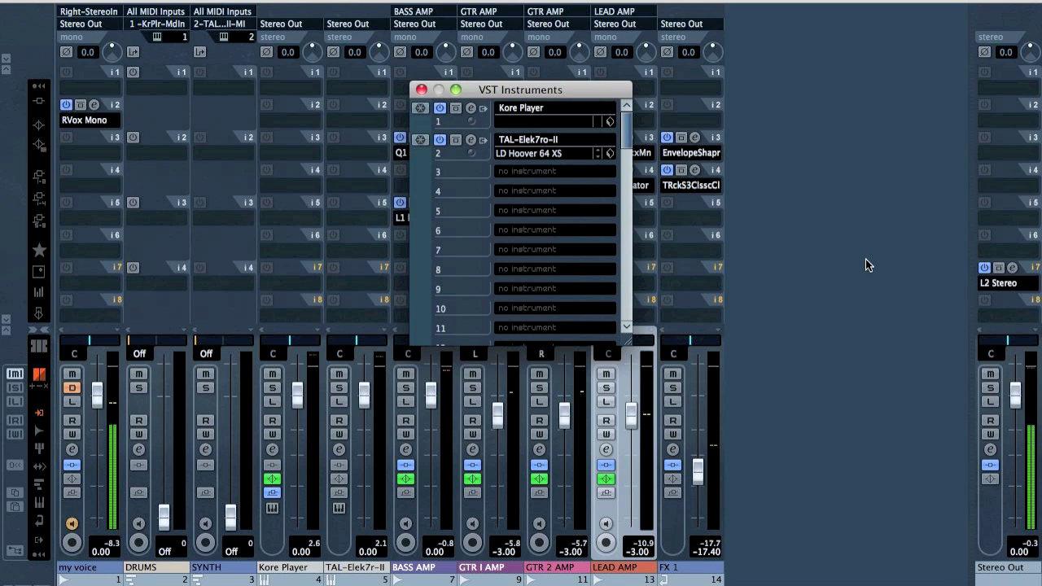
left_click(421, 88)
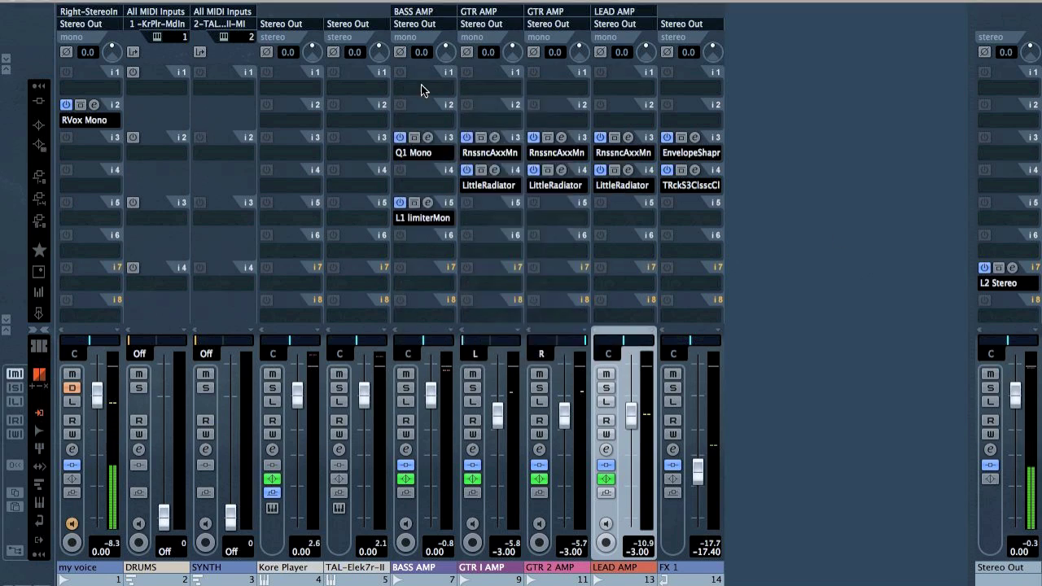
key("F12")
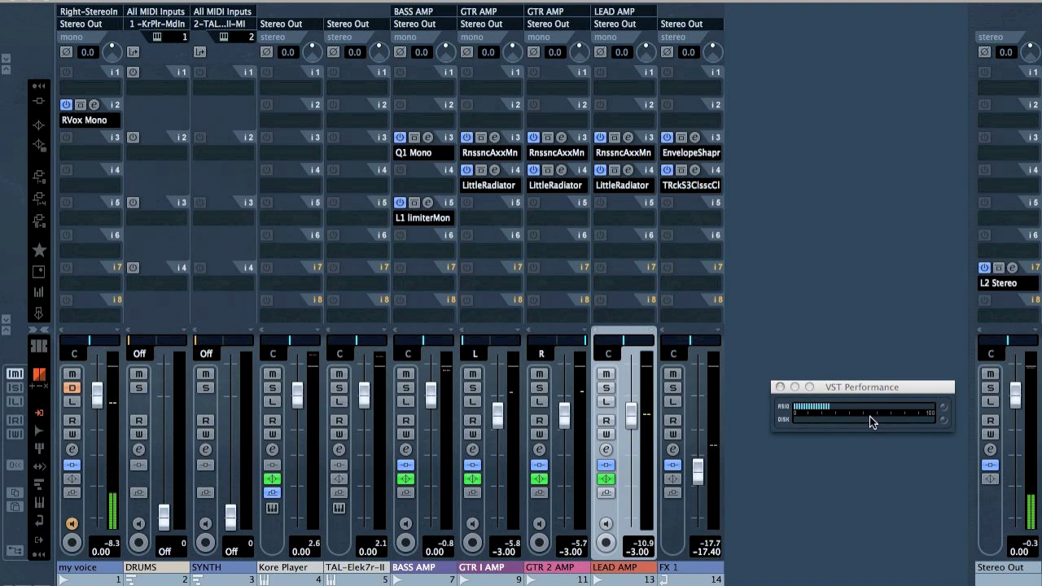
left_click(781, 386)
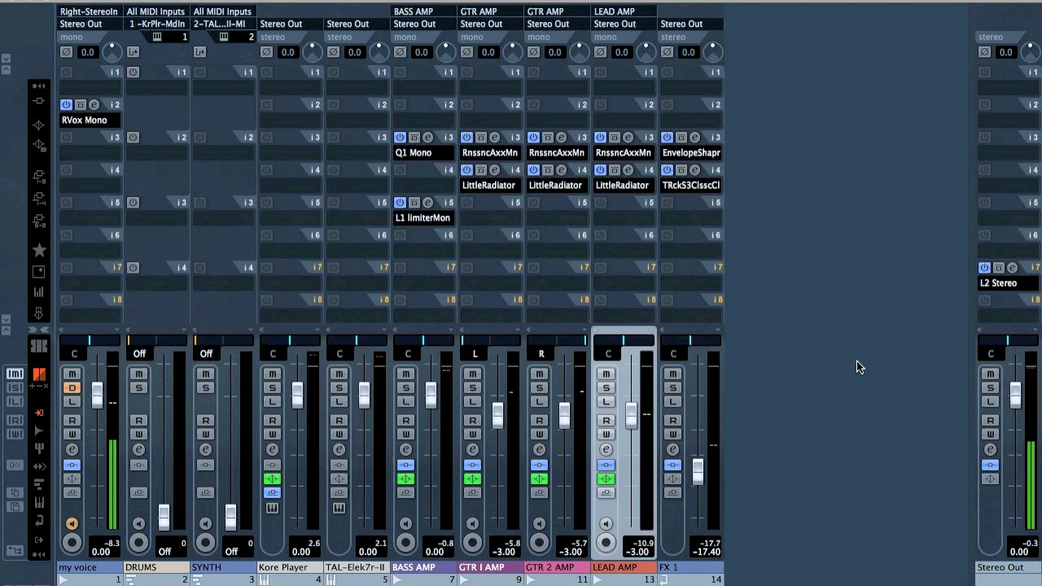